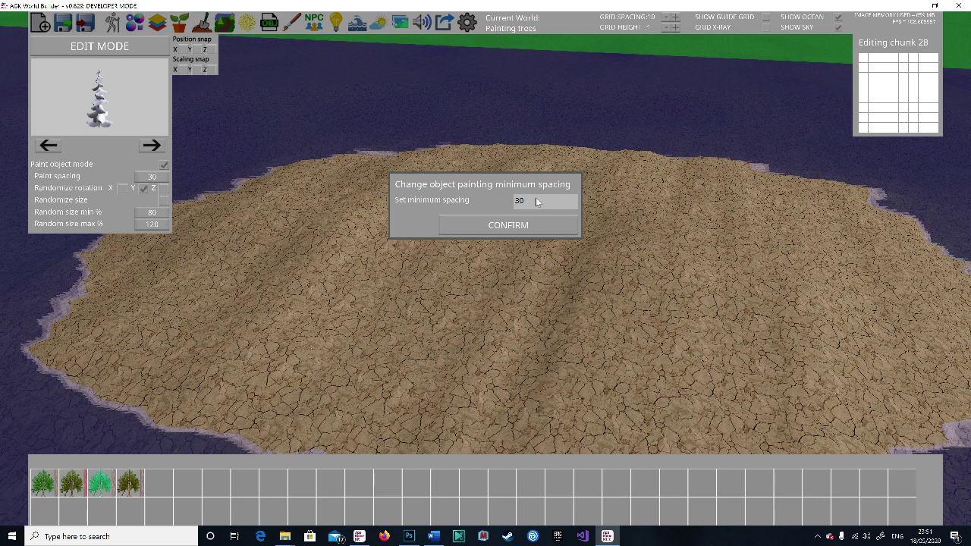
Set the minimum spacing for object painting to 15.
click(536, 200)
text(15)
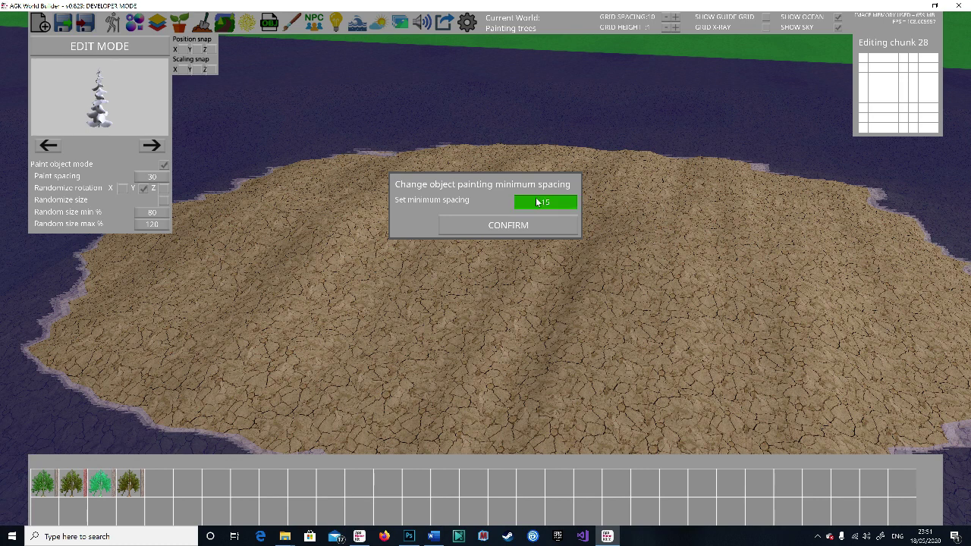
click(495, 222)
Set the random size range for painted objects to a minimum of 50% and a maximum of 200%.
click(152, 213)
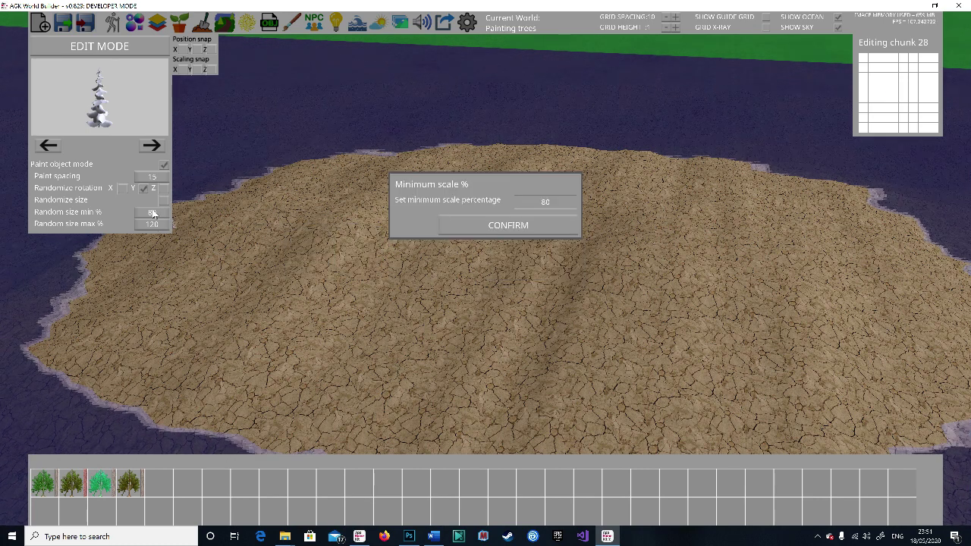
text(50)
click(469, 227)
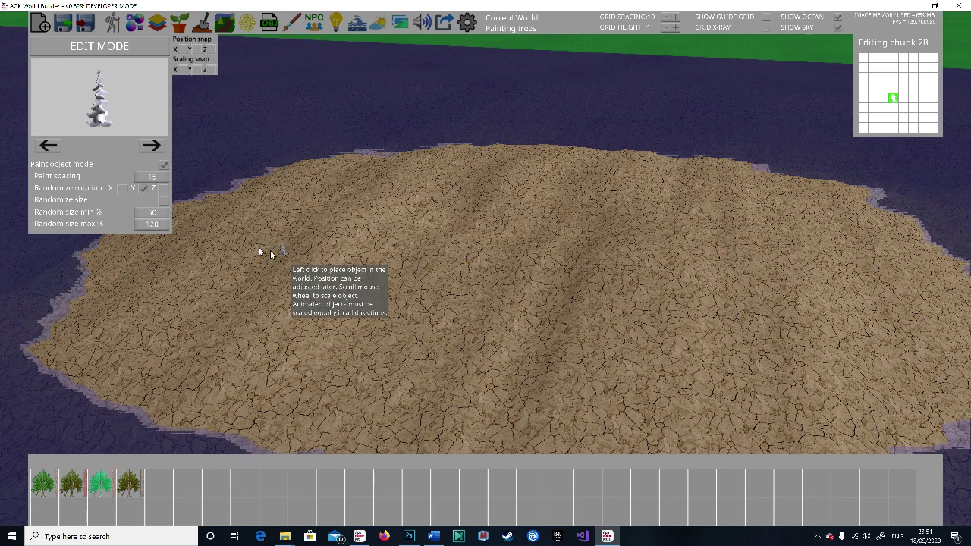
click(154, 224)
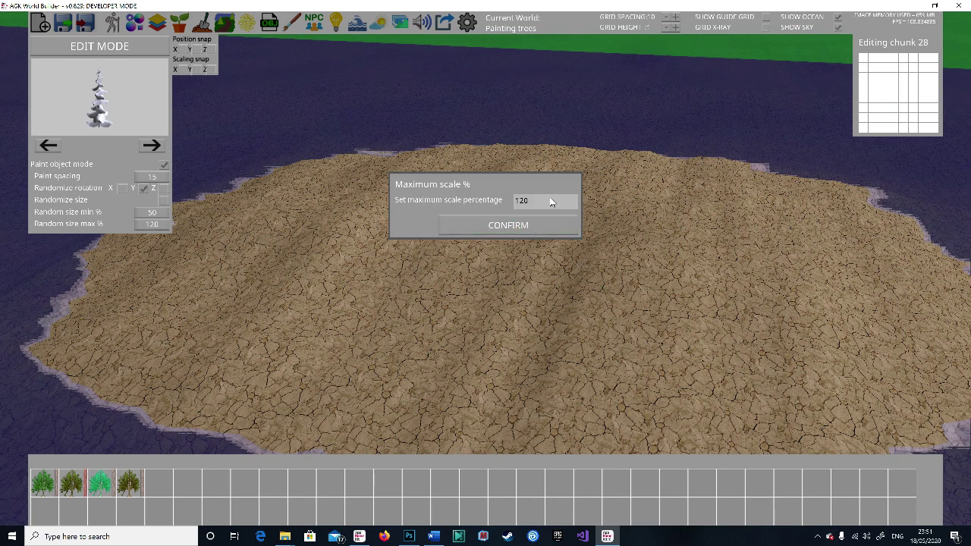
text(0)
click(522, 223)
Enlarge the low-poly tree to a scale of about 8.83 and paint copies of it across the whole island.
key(w)
right_drag(537, 235, 545, 303)
key(s)
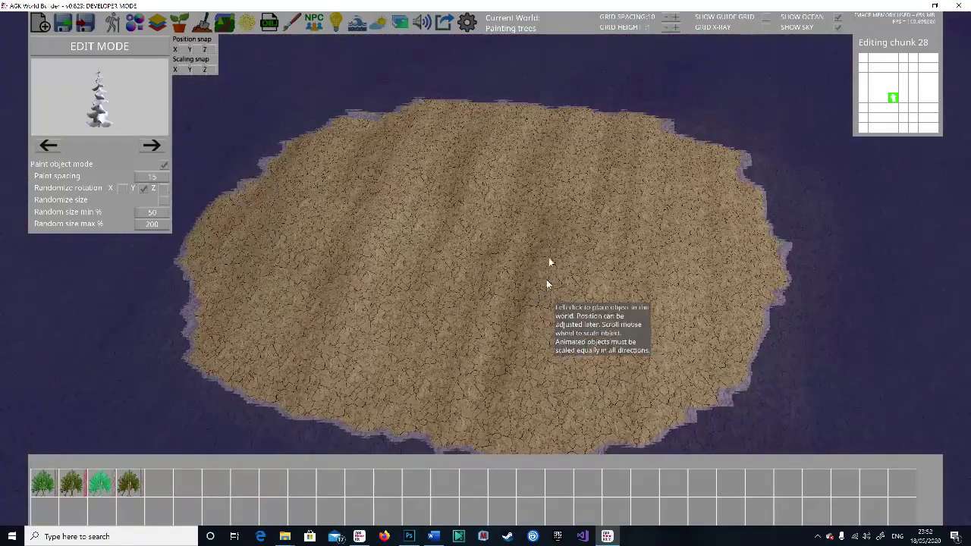
scroll(508, 211, up, 5)
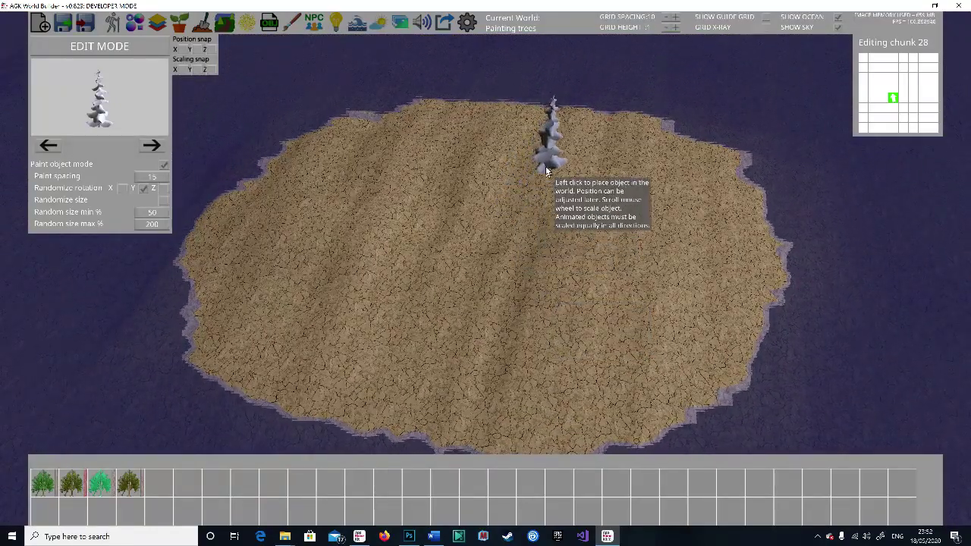
click(519, 163)
mouse_move(480, 165)
mouse_down()
mouse_move(291, 302)
mouse_move(849, 233)
mouse_move(525, 223)
mouse_move(565, 353)
mouse_move(711, 334)
mouse_up()
Switch from painting to placement mode and delete the tree crowding its neighbours near the middle of the island.
key(w)
key(d)
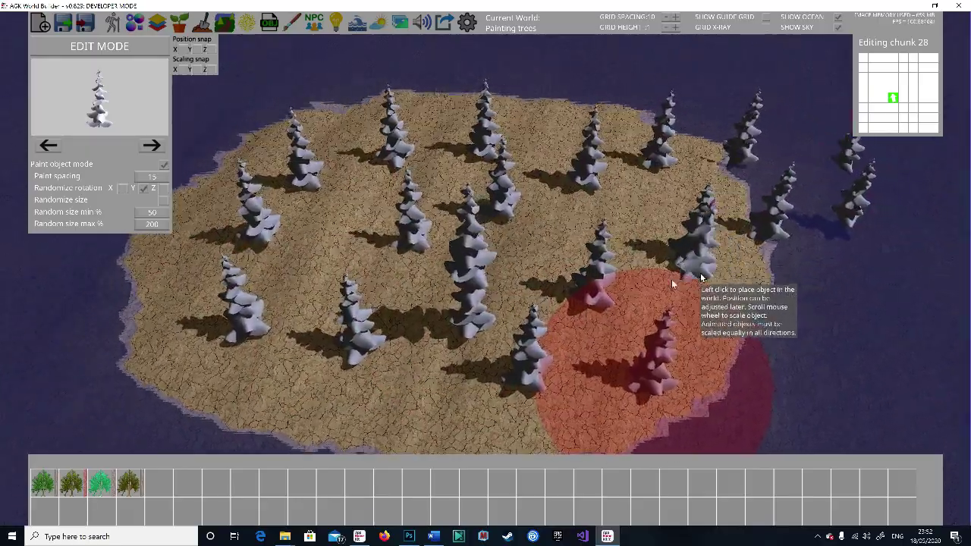
click(129, 47)
key(a)
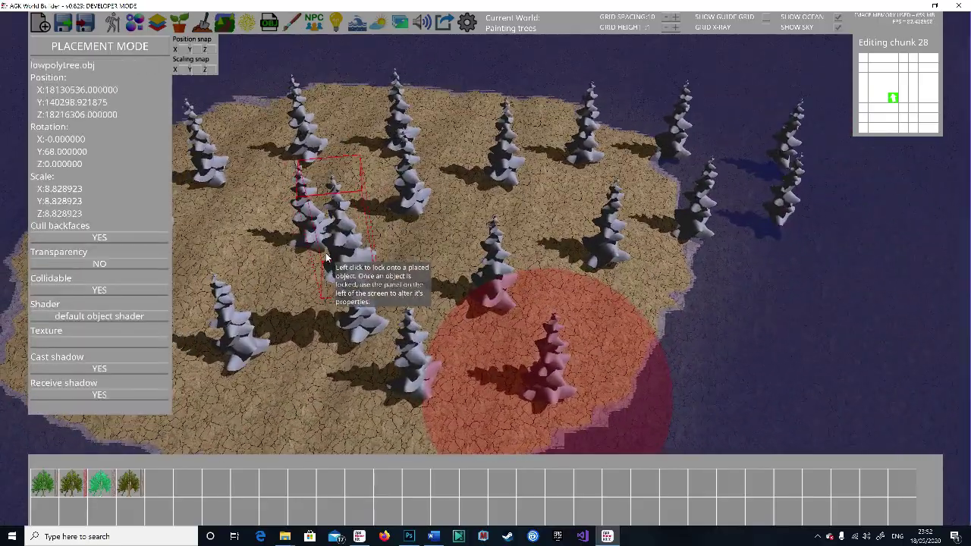
click(343, 242)
click(342, 241)
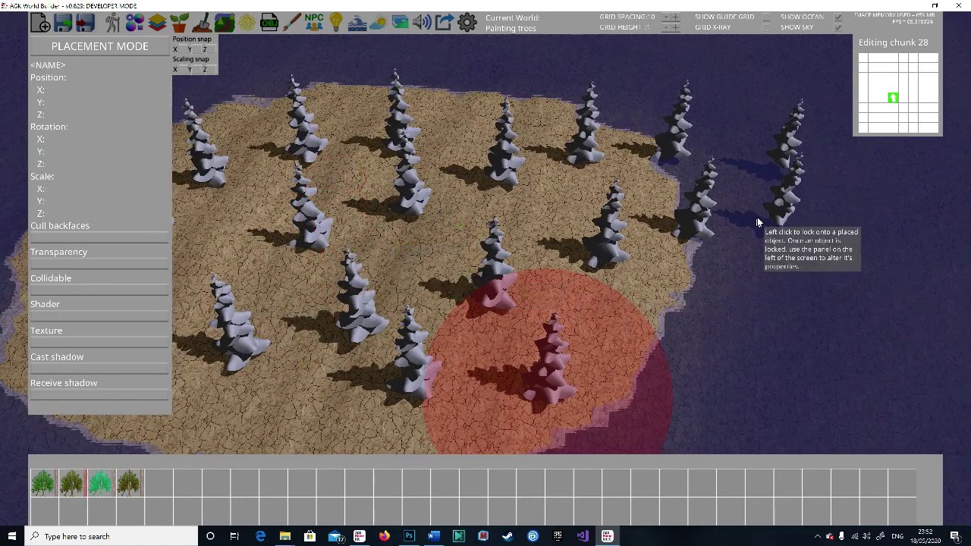
Delete the trees standing in the water and along the adjacent shoreline of the island.
click(787, 198)
key(Delete)
click(788, 145)
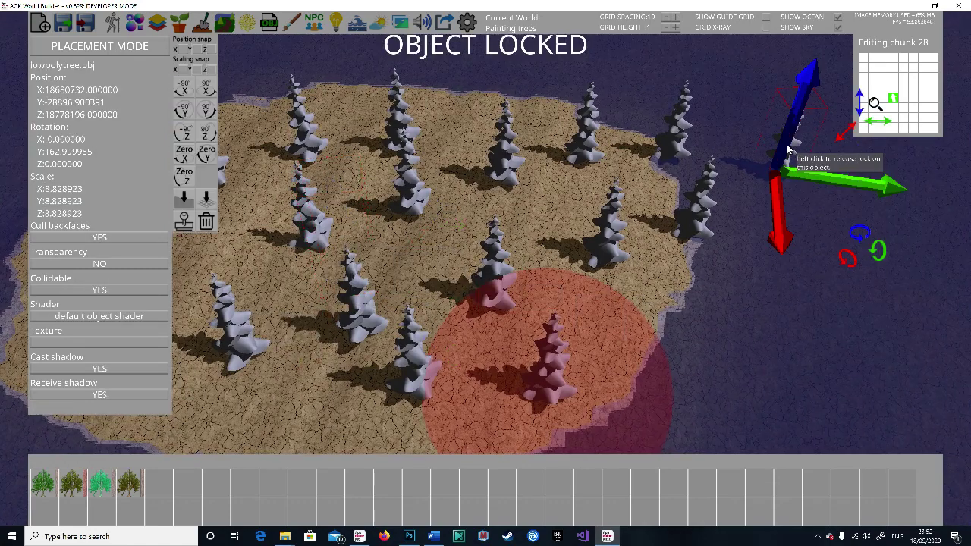
key(Delete)
click(690, 202)
key(Delete)
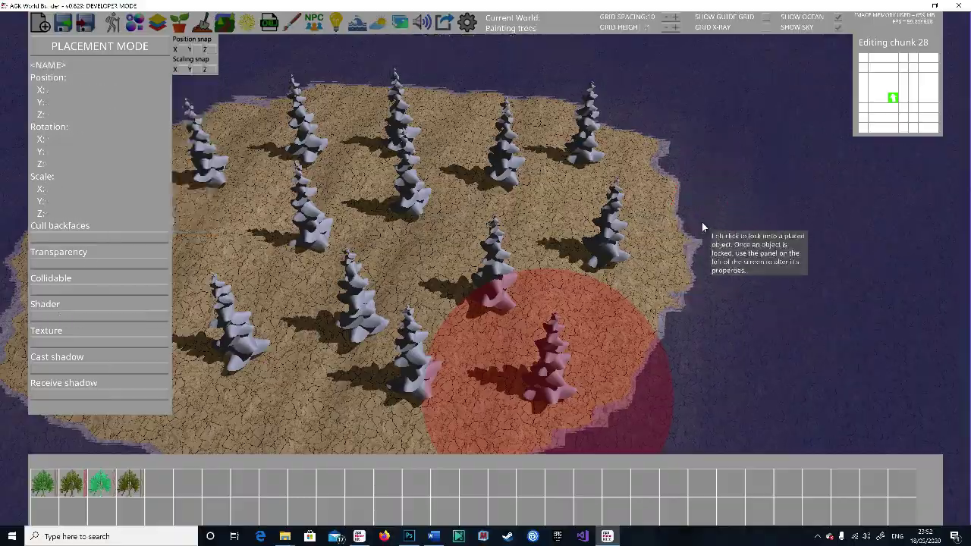
Examine the remaining painted trees from several sides of the island.
key(s)
key(w)
right_drag(686, 253, 580, 211)
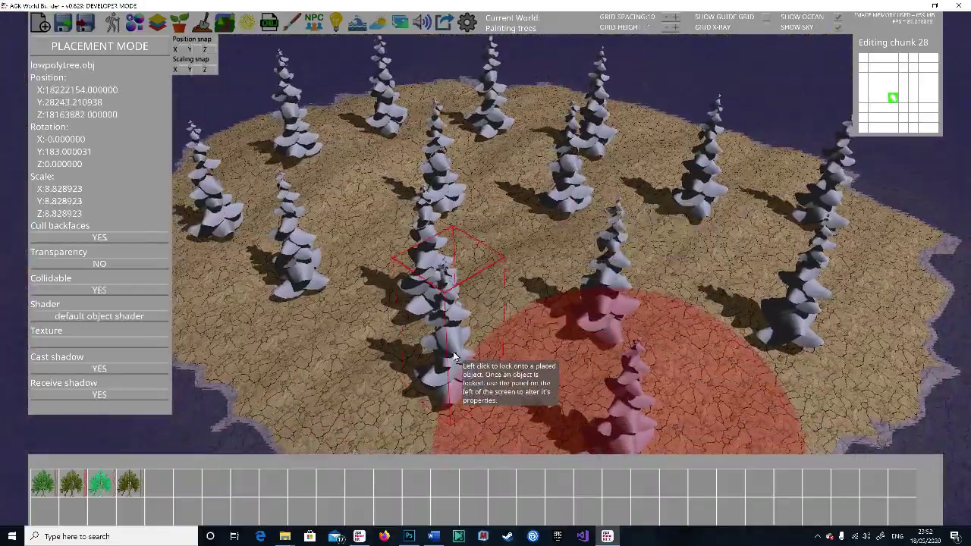
key(a)
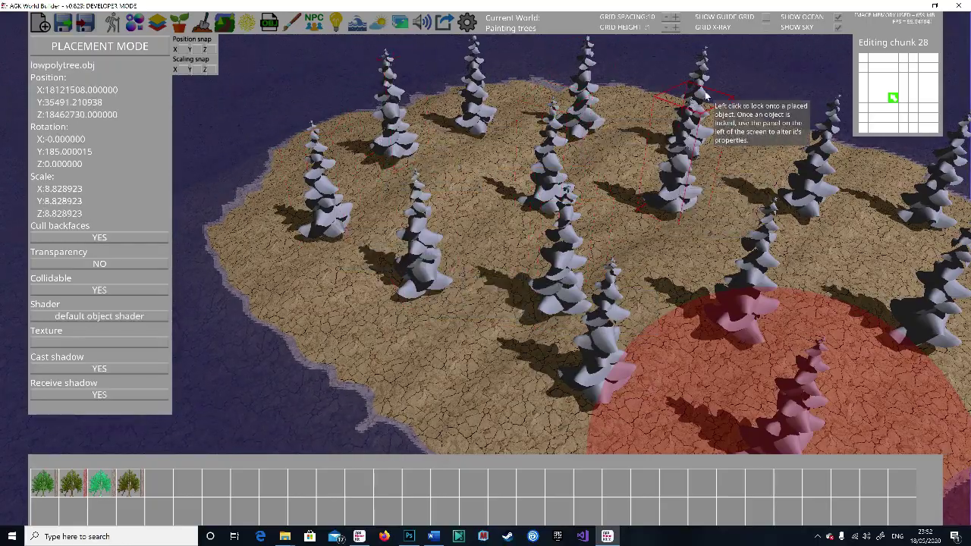
key(d)
key(w)
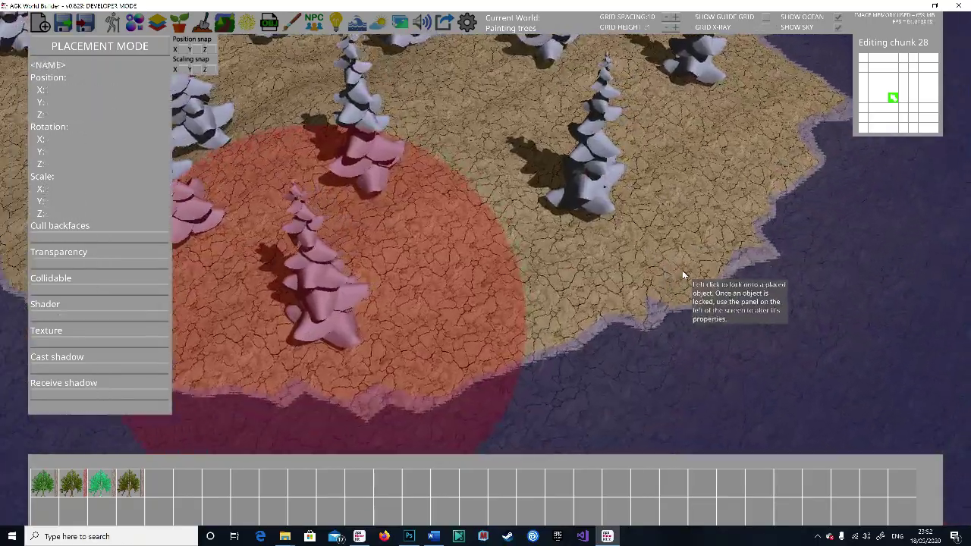
key(s)
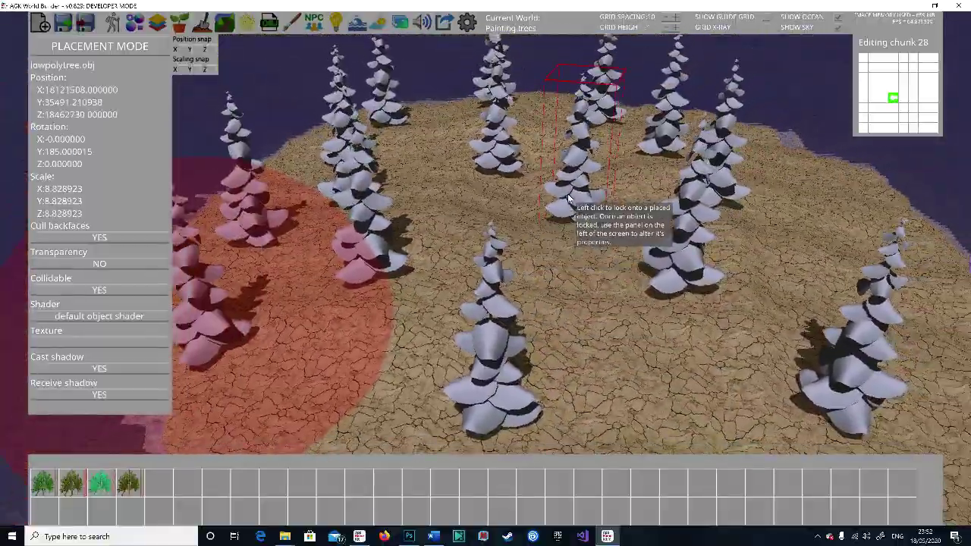
Lock onto a tree near the shore, rotate it to about 165.5 on Y, scale it to about 8.59 and release it.
click(497, 368)
key(w)
key(d)
right_drag(659, 329, 537, 381)
key(w)
key(s)
drag(538, 382, 556, 384)
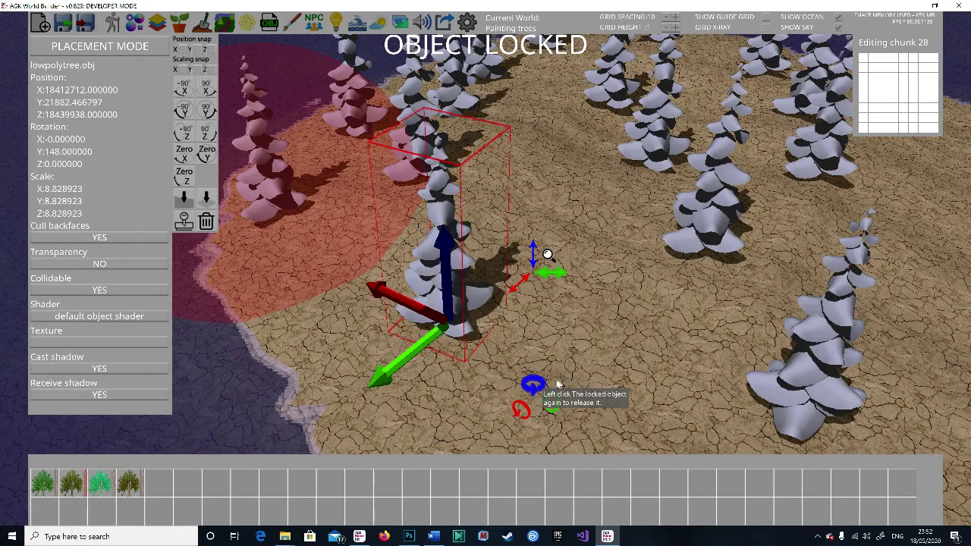
scroll(481, 296, up, 5)
scroll(477, 297, down, 5)
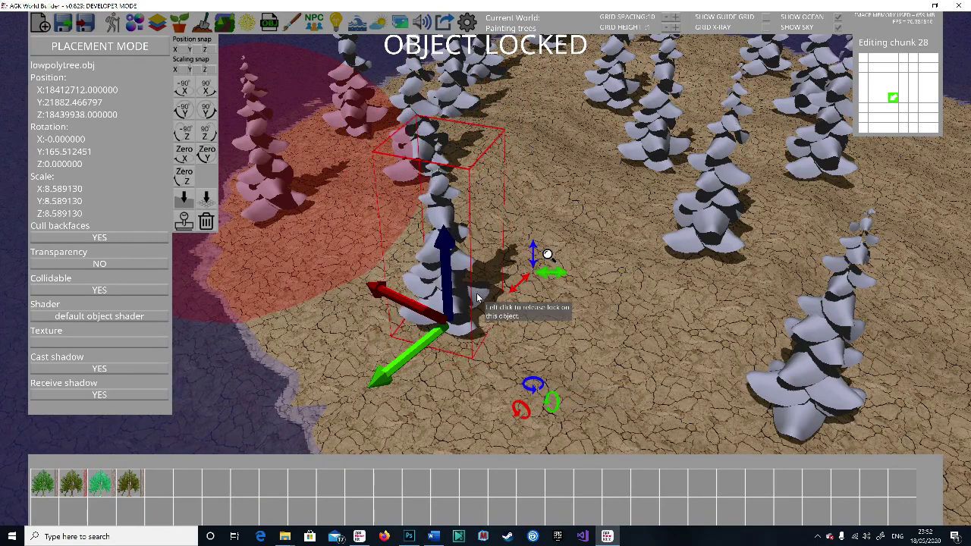
click(630, 216)
Leave object mode and look over the painted trees around the island.
key(s)
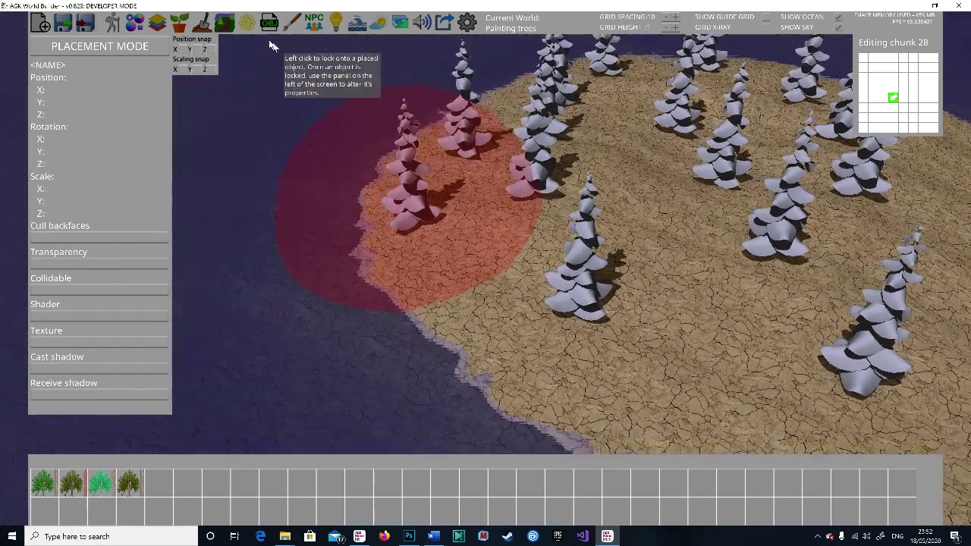
click(270, 29)
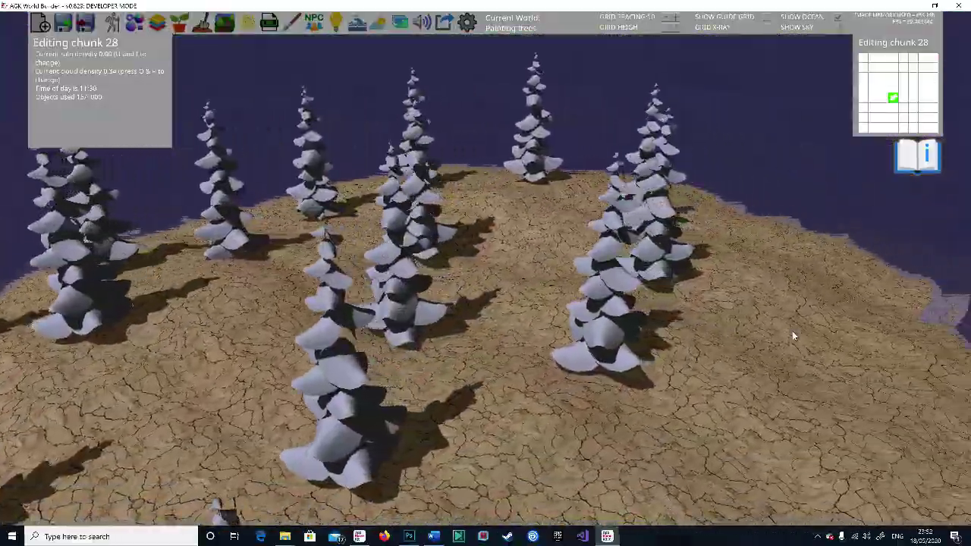
key(s)
mouse_move(792, 331)
right_down()
mouse_move(541, 334)
mouse_move(610, 326)
mouse_move(650, 338)
mouse_move(794, 336)
right_up()
key(a)
key(d)
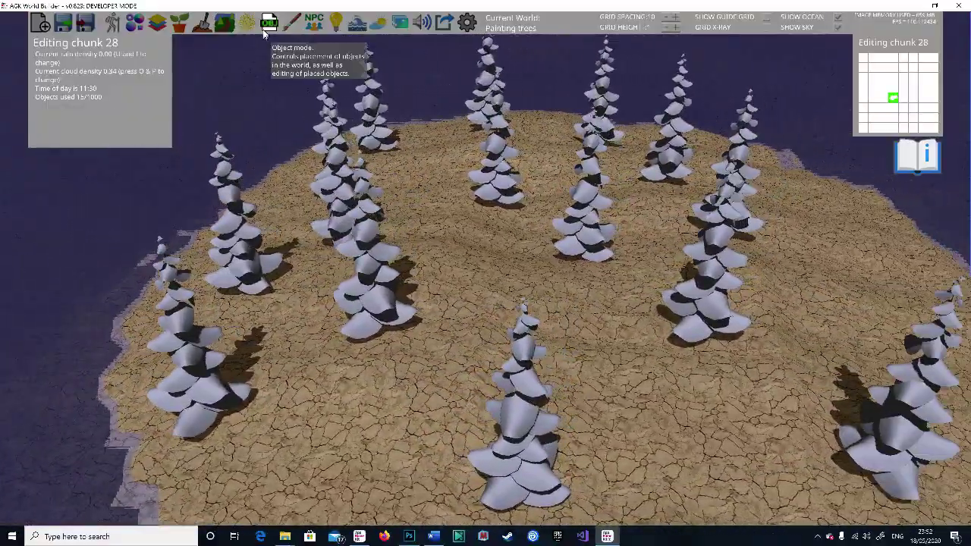
Return to placement mode and apply the fourth tree texture, lowpolytree7, to the previously rotated tree, then release it.
click(265, 29)
click(143, 46)
right_drag(427, 215, 599, 359)
key(a)
click(600, 359)
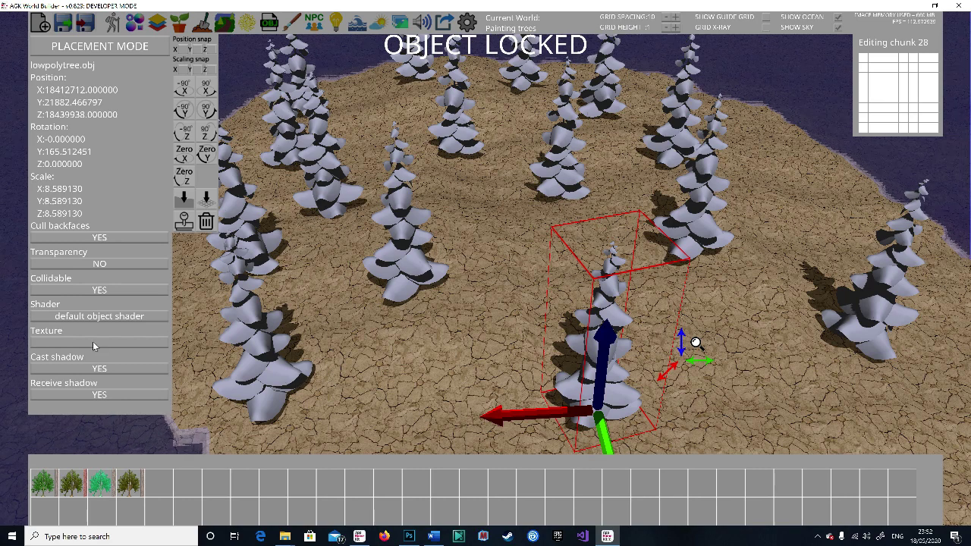
click(93, 346)
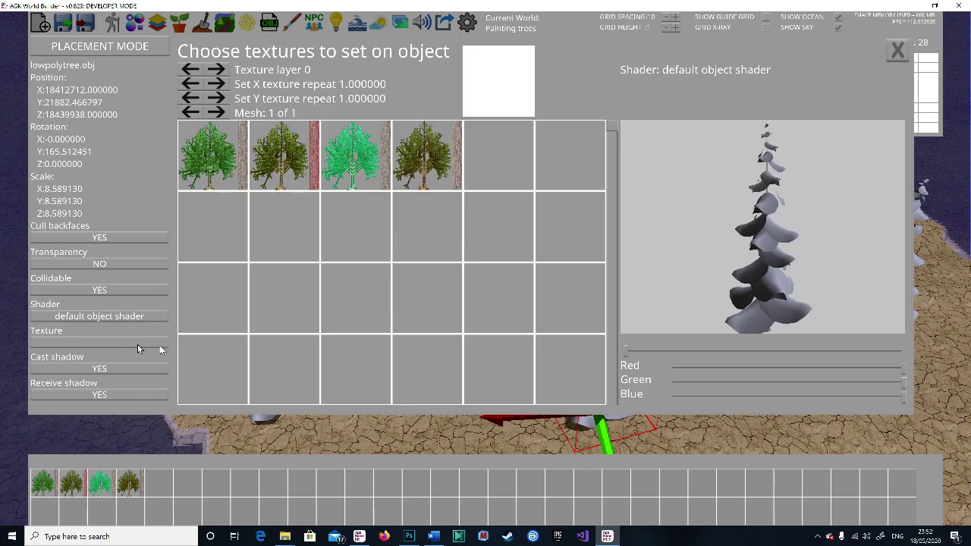
click(419, 172)
click(897, 51)
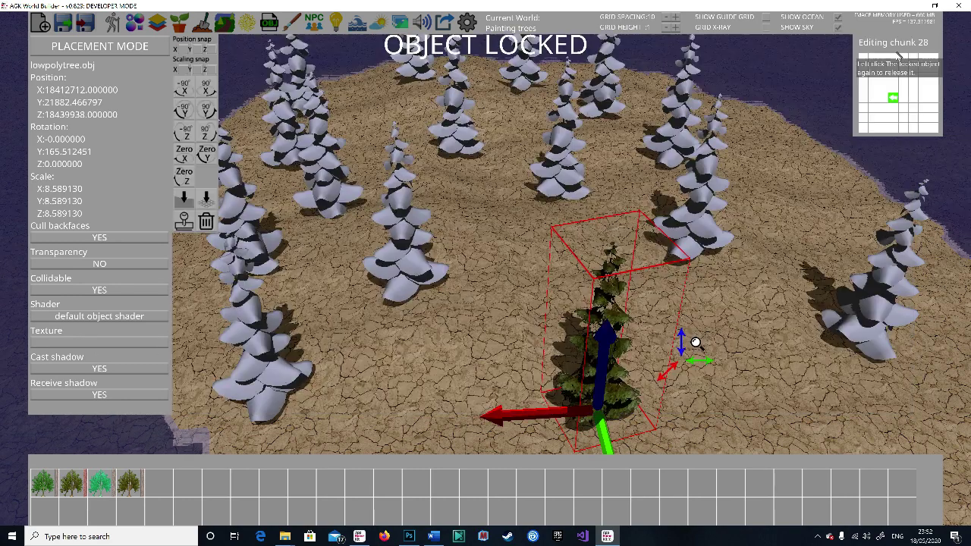
click(608, 383)
Inspect the textured tree up close and review the tree textures in the world's image library.
key(w)
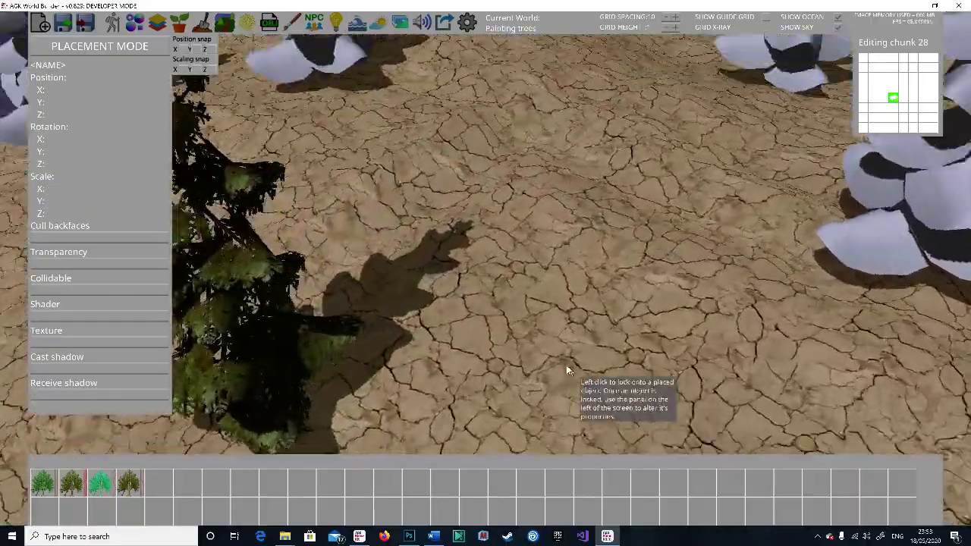
key(s)
key(a)
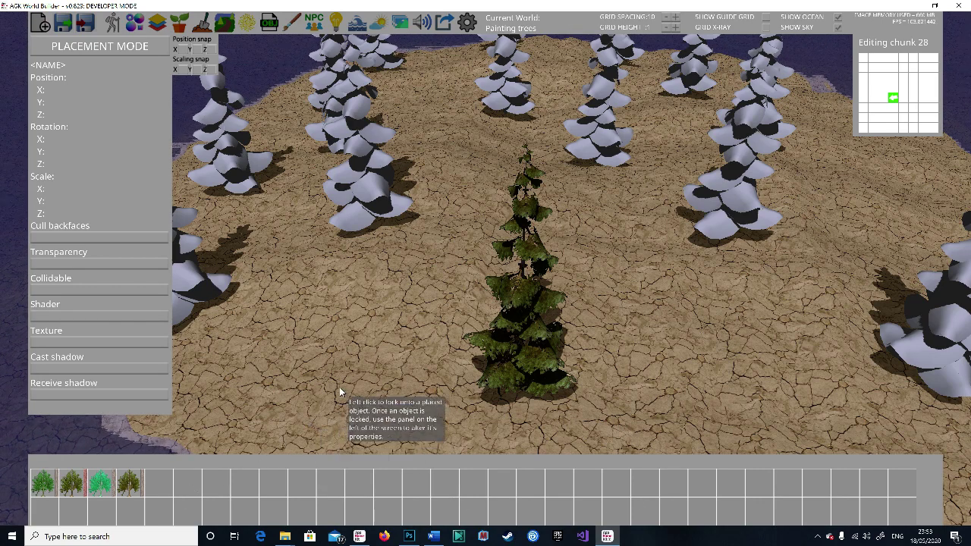
click(270, 24)
click(400, 23)
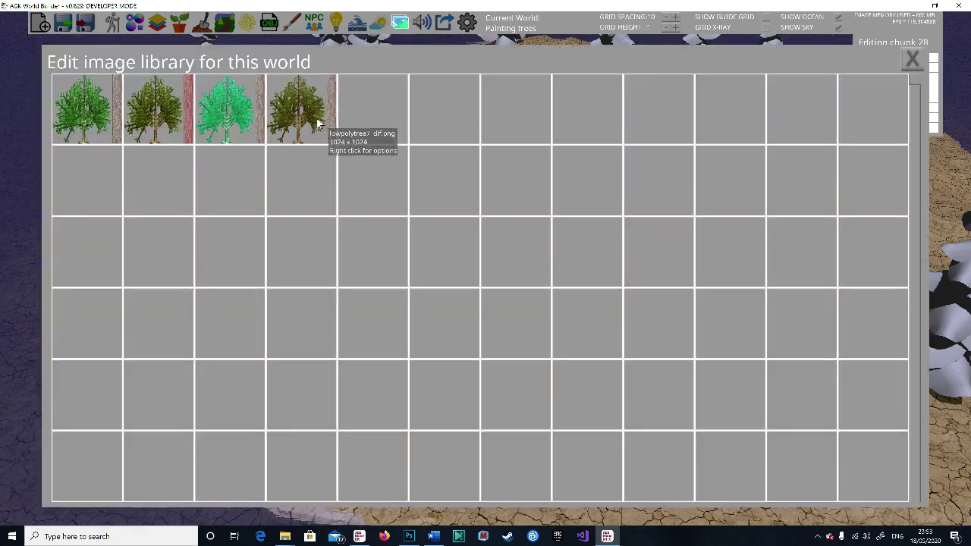
click(908, 60)
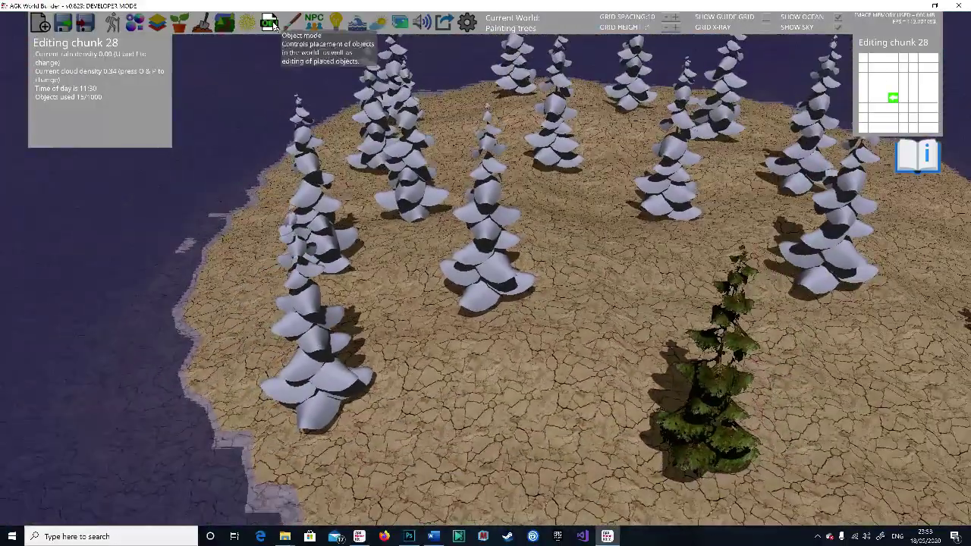
In placement mode, texture three untextured trees on the near side of the island with the olive, green and turquoise tree images.
click(272, 25)
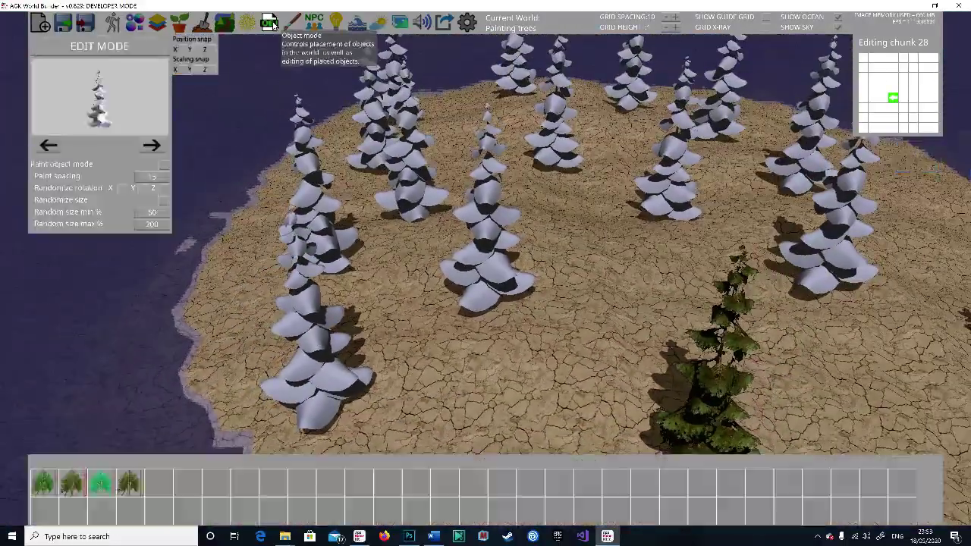
click(156, 48)
right_drag(281, 274, 188, 385)
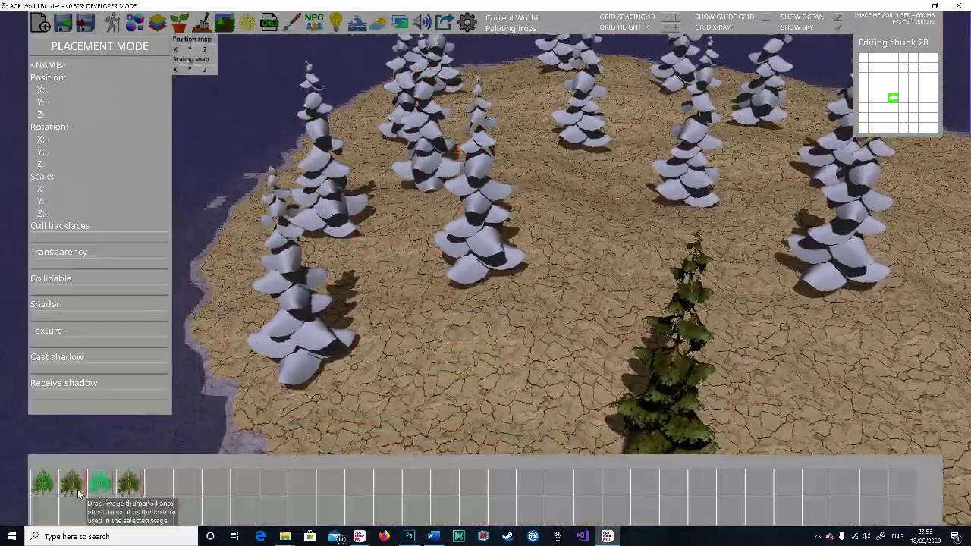
drag(338, 326, 335, 331)
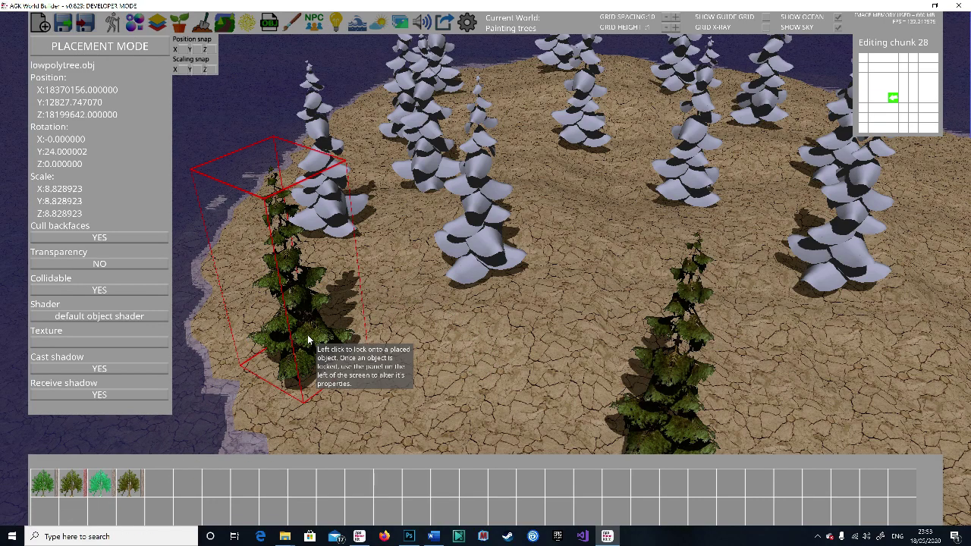
drag(458, 304, 470, 277)
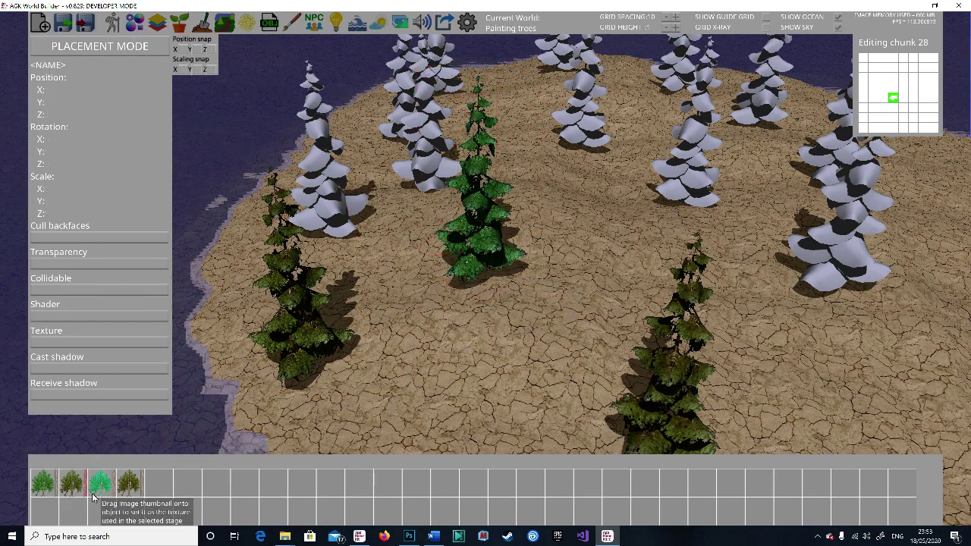
drag(356, 232, 353, 237)
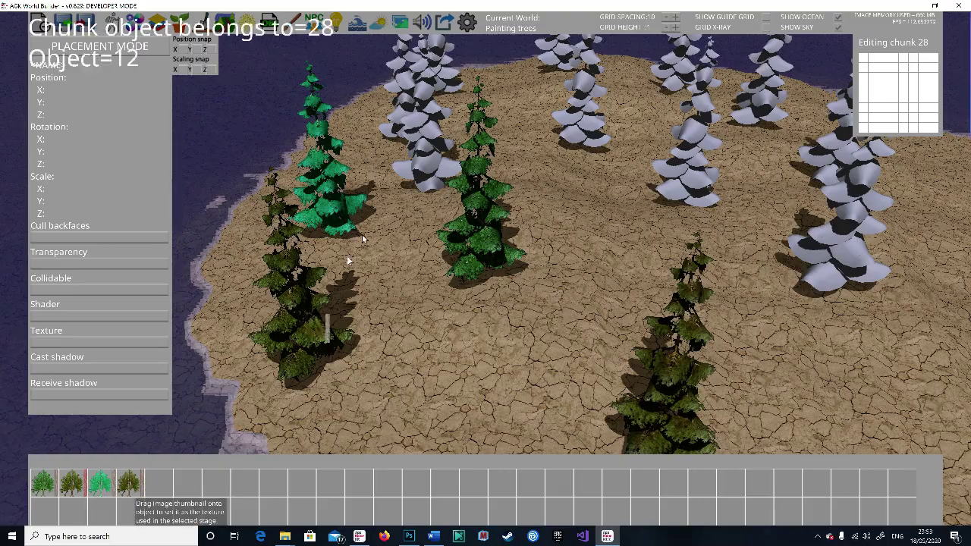
Texture three more untextured trees toward the back of the island with the lowpolytree7, olive and green tree images.
drag(415, 162, 417, 164)
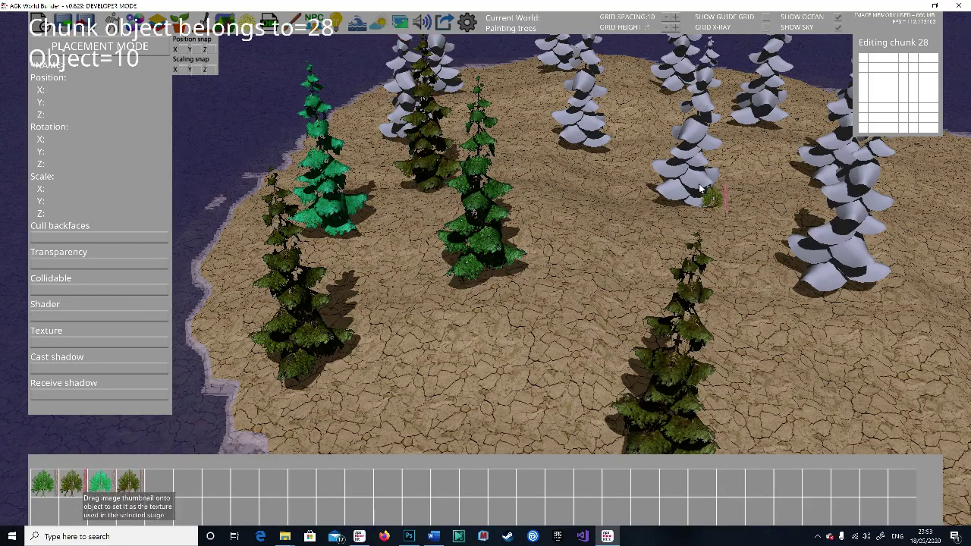
drag(700, 188, 702, 190)
drag(543, 111, 591, 141)
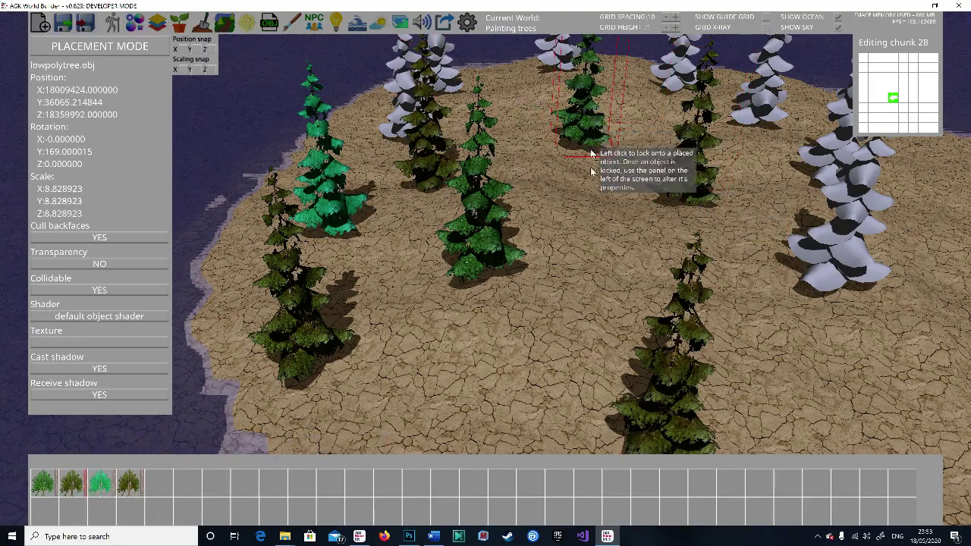
Texture the middle and far trees turquoise and the near tree between them and the shore with the lowpolytree7 image.
key(d)
drag(102, 488, 103, 493)
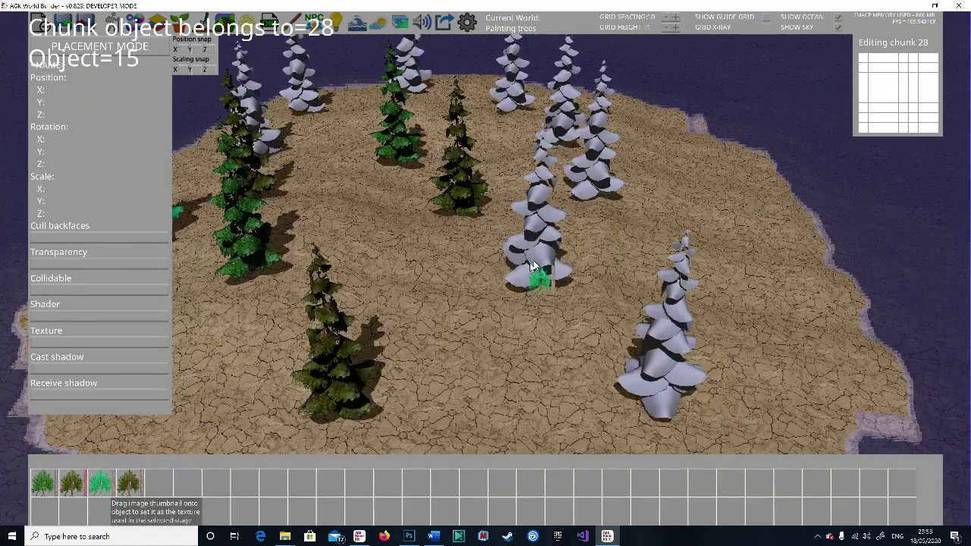
drag(531, 266, 533, 267)
drag(130, 493, 662, 388)
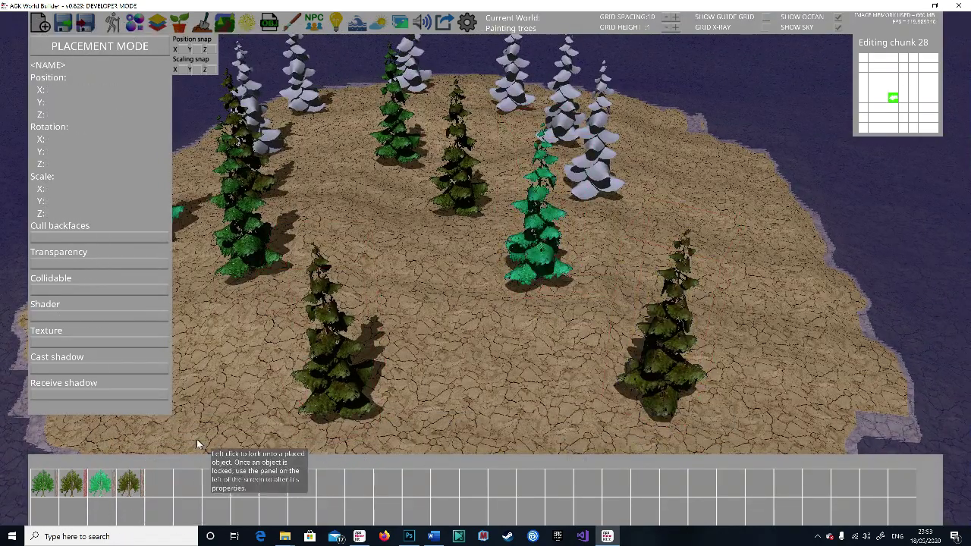
drag(100, 485, 429, 131)
drag(415, 73, 414, 69)
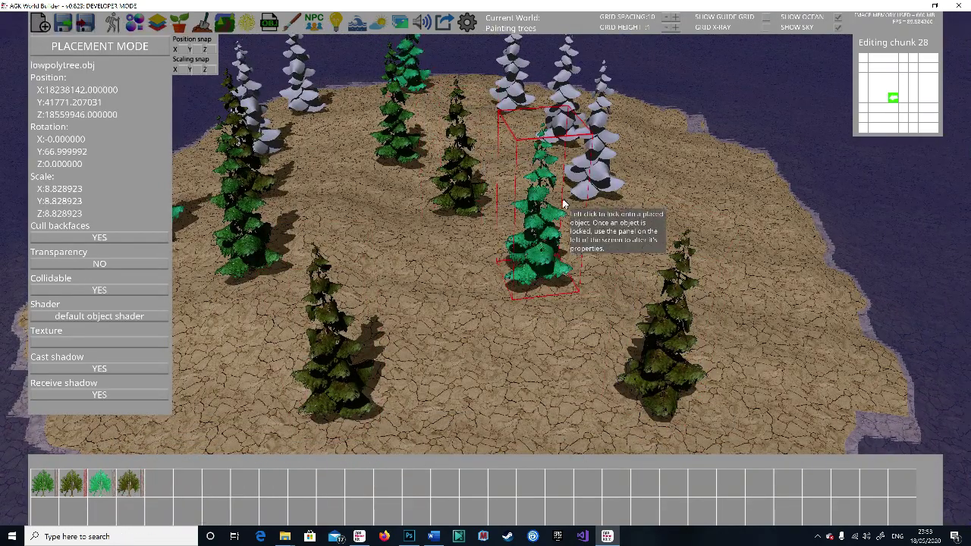
On the island's other side, texture three trees with the olive, turquoise and green tree images.
key(d)
right_drag(564, 204, 385, 178)
key(d)
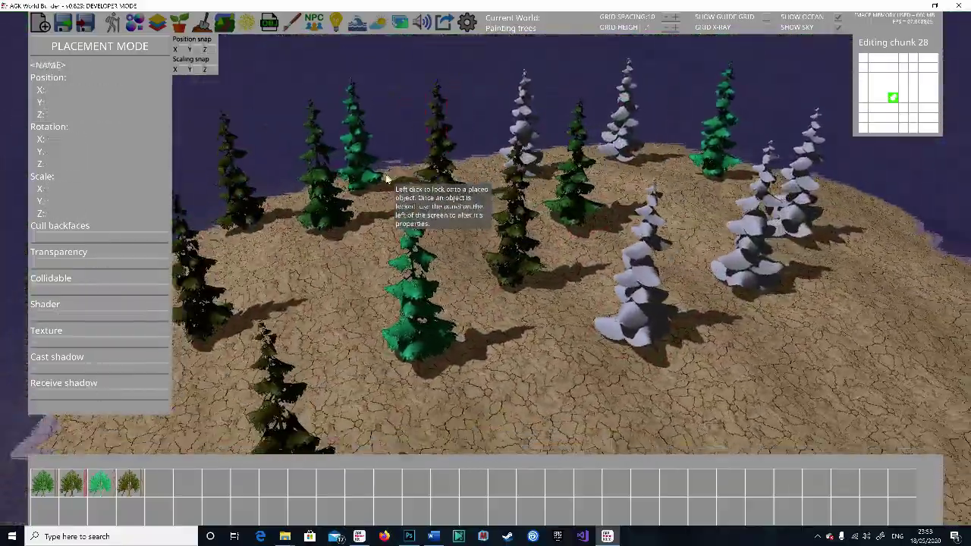
drag(68, 480, 406, 335)
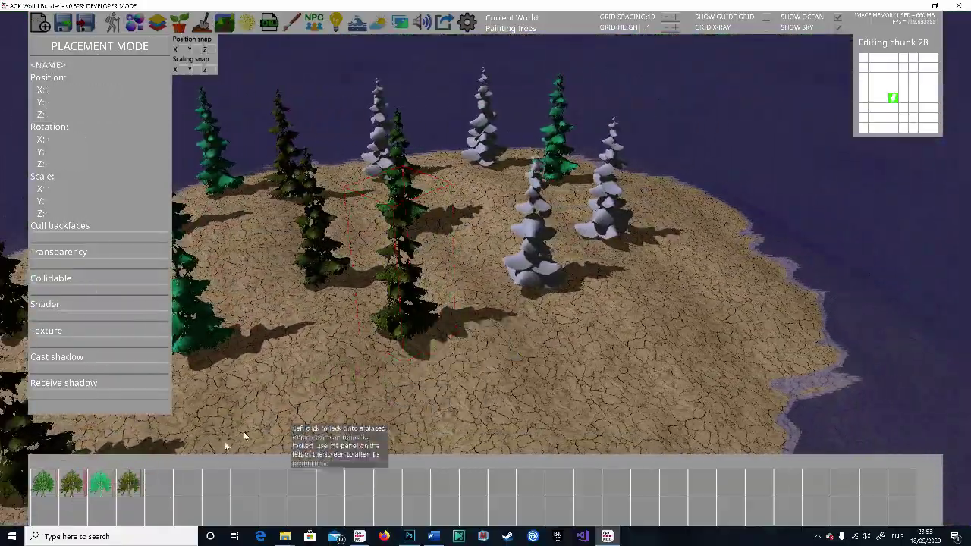
drag(536, 278, 537, 277)
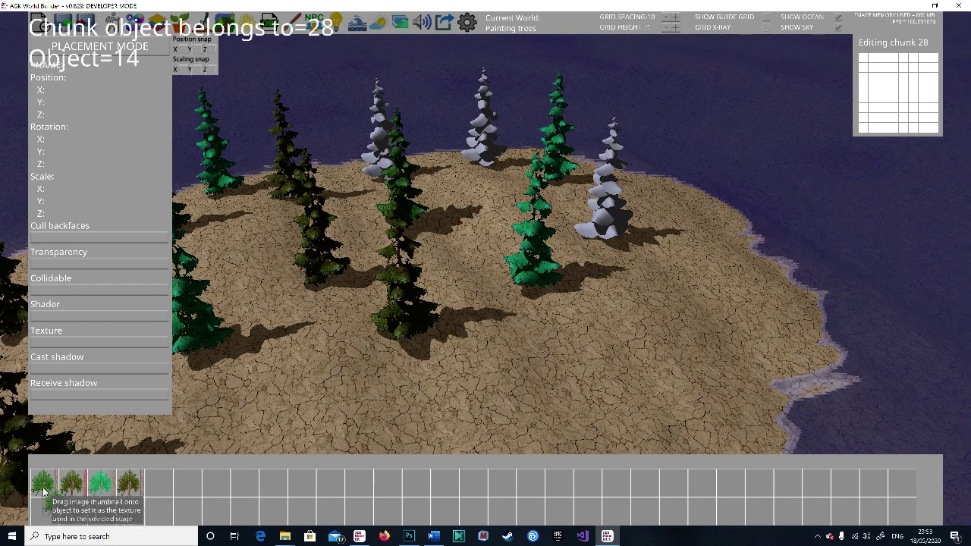
drag(605, 226, 604, 226)
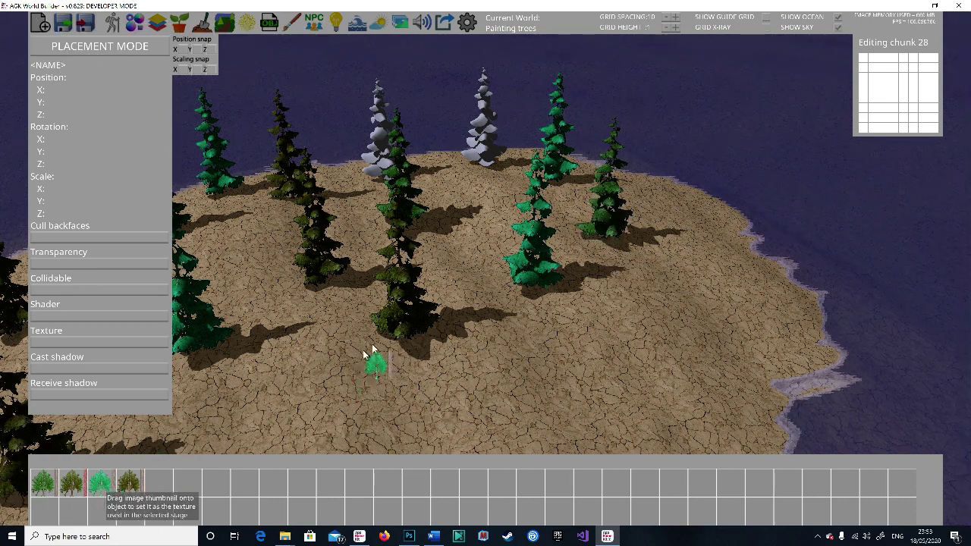
Retexture the near olive tree with the turquoise image and texture the last two untextured trees at the far shore.
drag(365, 354, 410, 327)
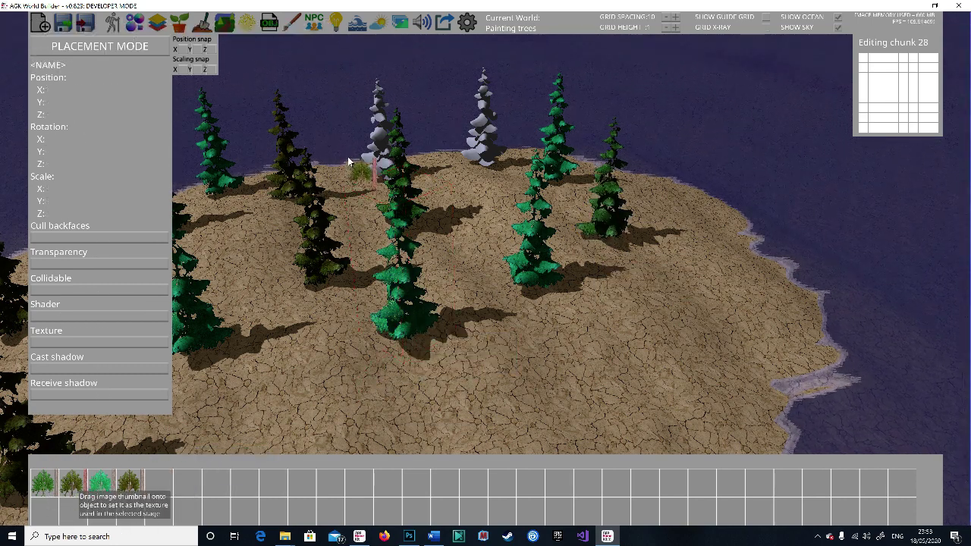
drag(370, 161, 369, 162)
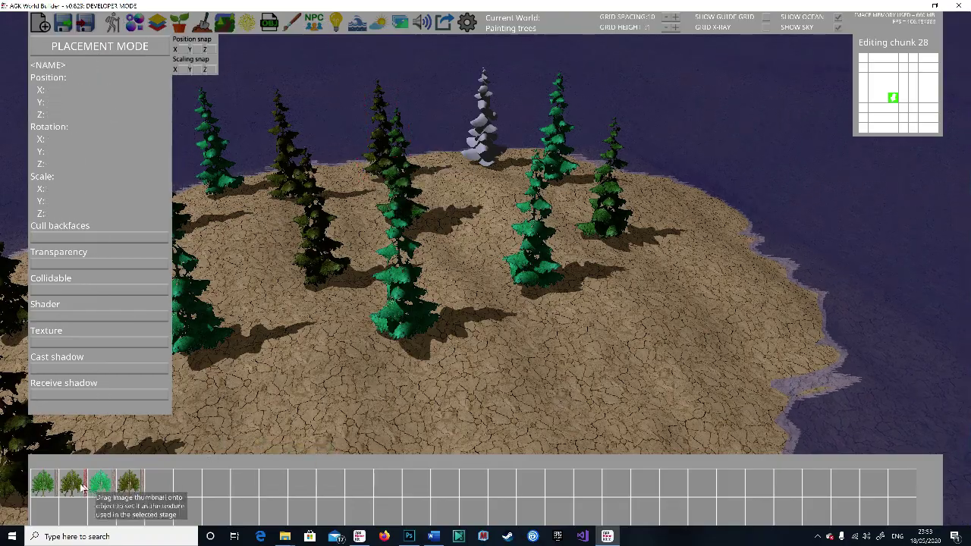
drag(486, 133, 485, 133)
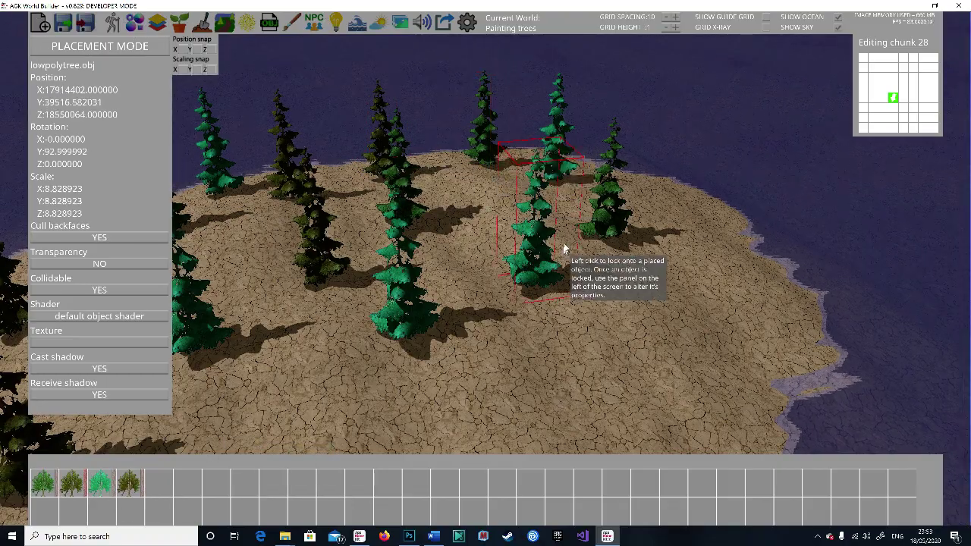
Replace the near tree's turquoise texture with the fourth tree image, lowpolytree7.
key(w)
drag(137, 486, 138, 487)
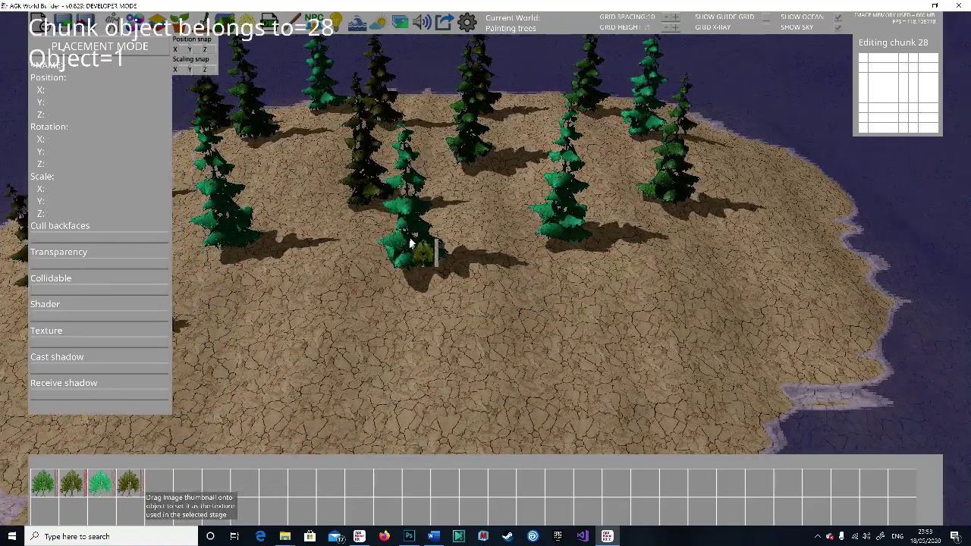
drag(410, 243, 410, 243)
Add the seamless bark image from the media textures Wood folder to the world's image library.
click(401, 23)
click(378, 103)
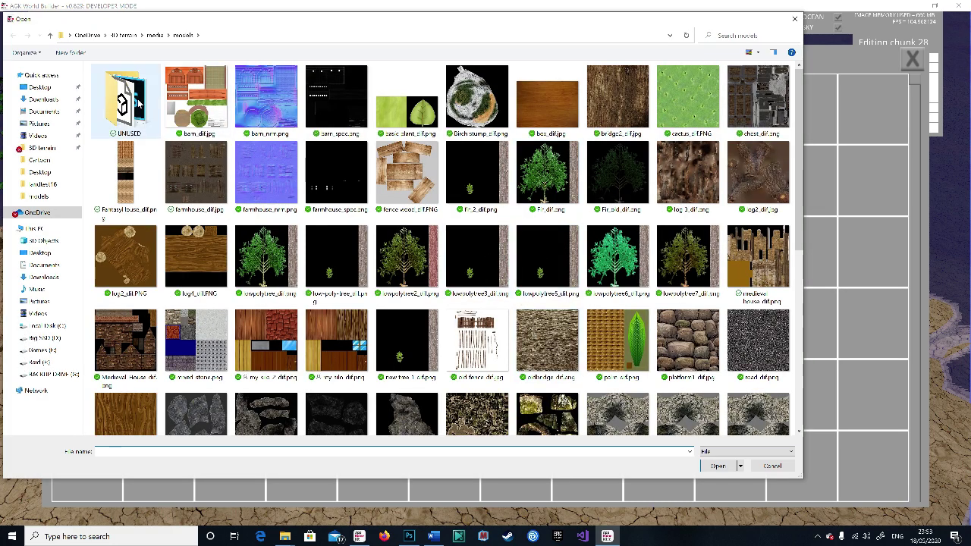
click(125, 35)
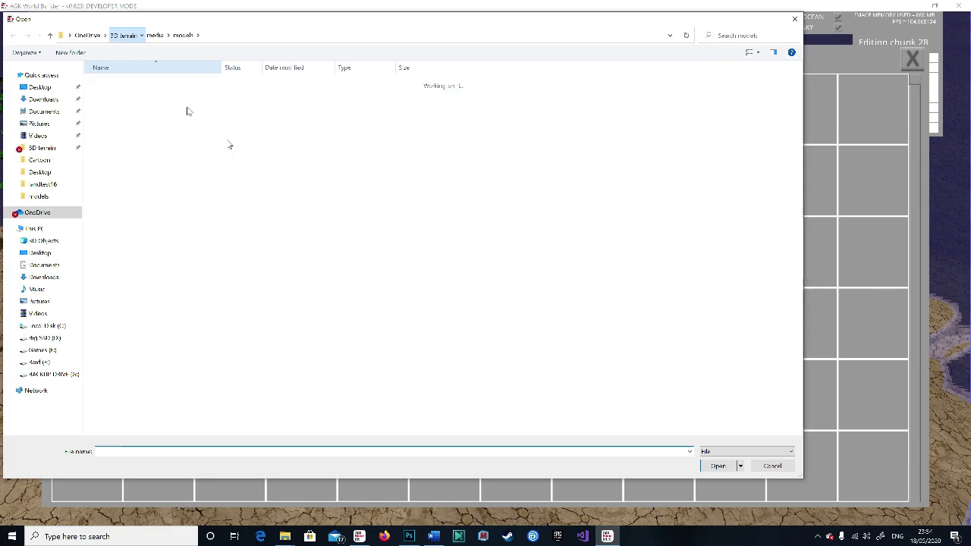
double_click(138, 126)
double_click(124, 163)
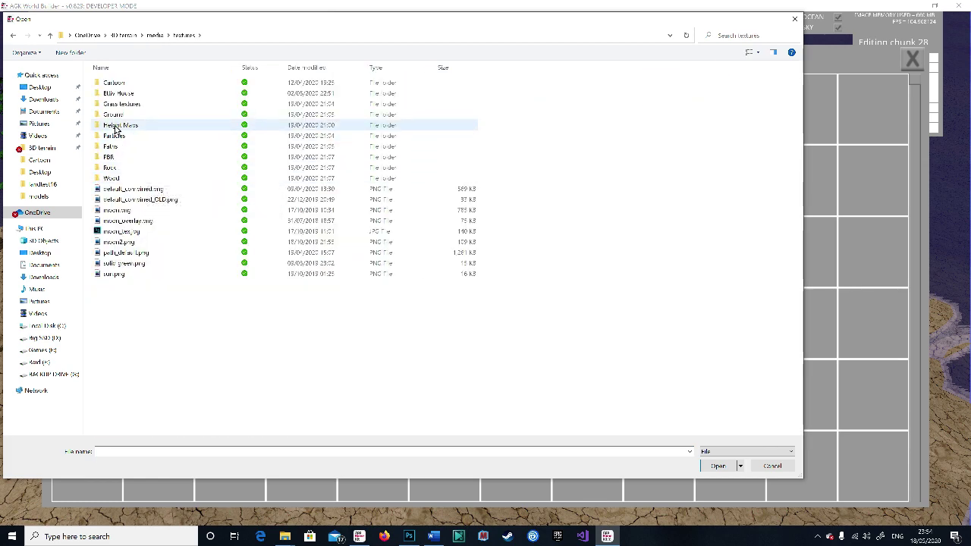
double_click(113, 178)
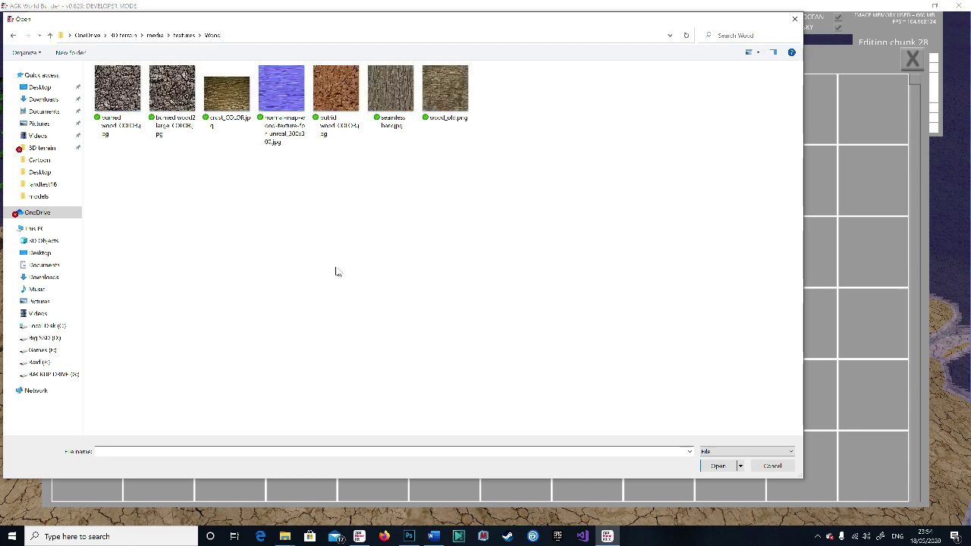
double_click(401, 90)
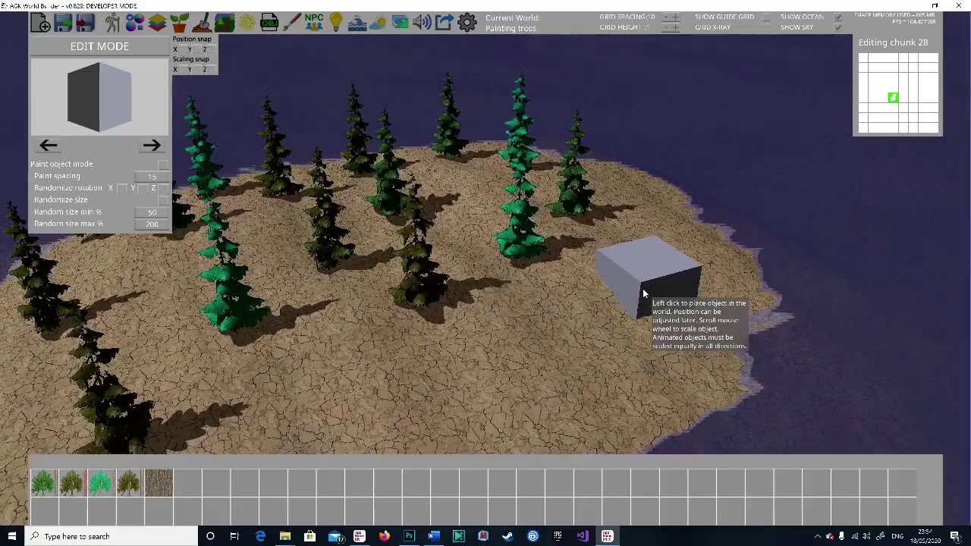
Enable painting of objects, paint five boxes on the bare ground near the shore, and leave object mode.
right_drag(471, 255, 519, 212)
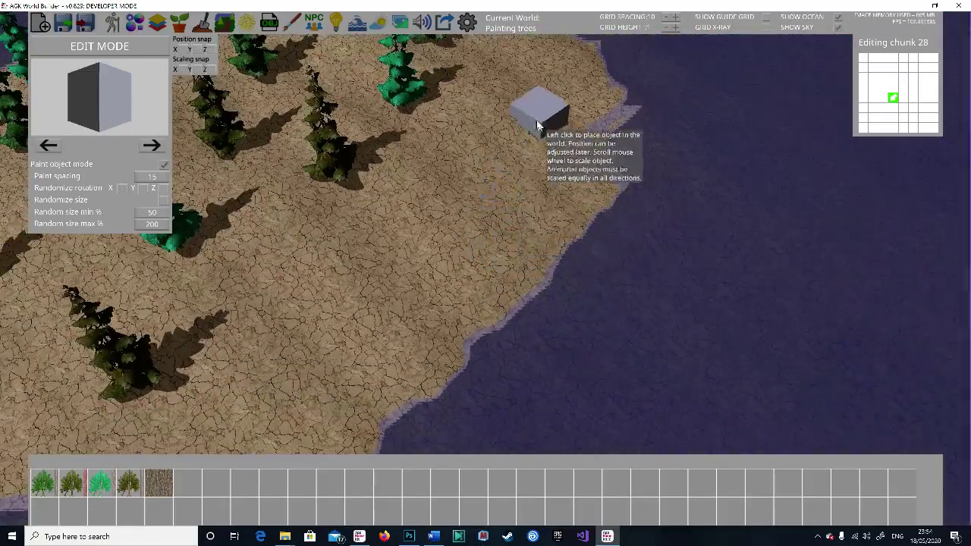
mouse_move(540, 125)
mouse_down()
mouse_move(403, 329)
mouse_move(408, 224)
mouse_move(296, 539)
mouse_up()
key(d)
key(w)
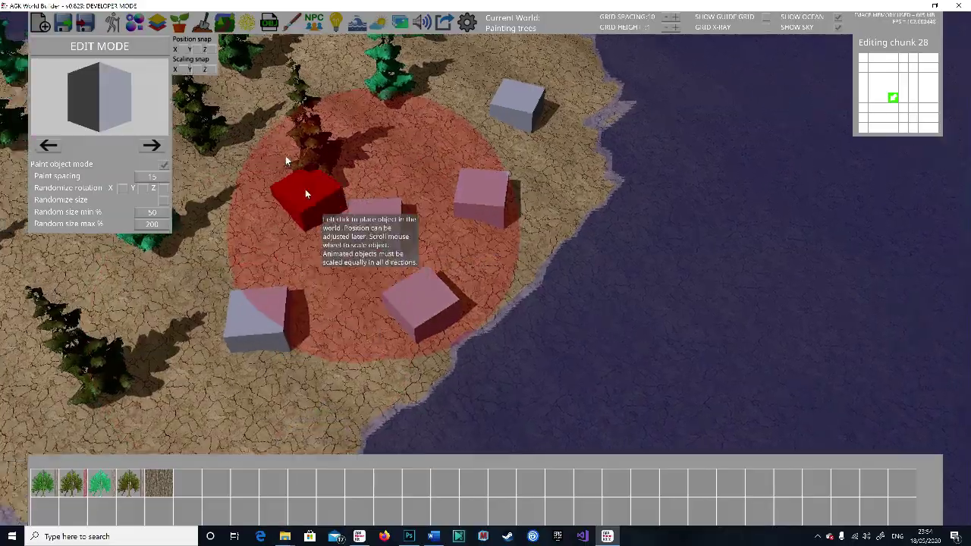
key(d)
key(w)
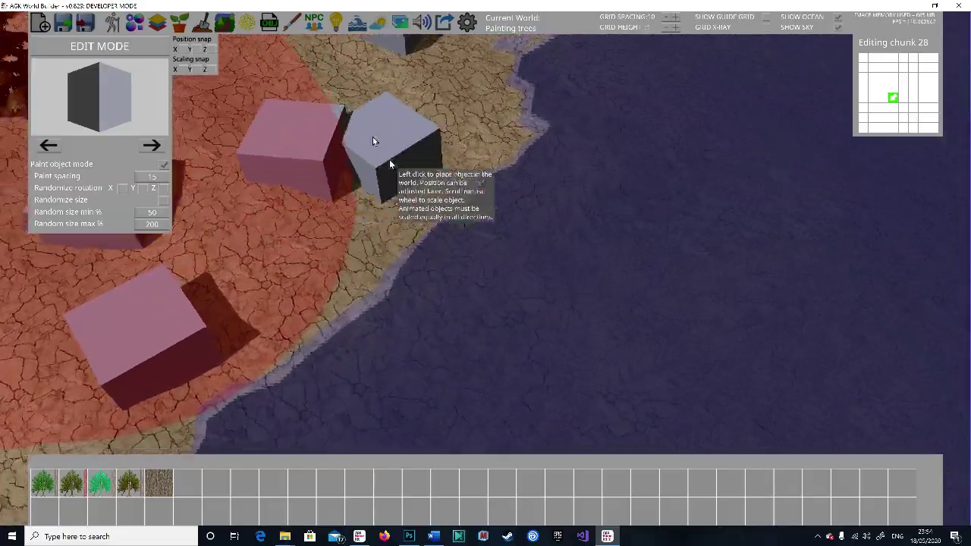
click(269, 23)
right_drag(501, 163, 366, 135)
key(s)
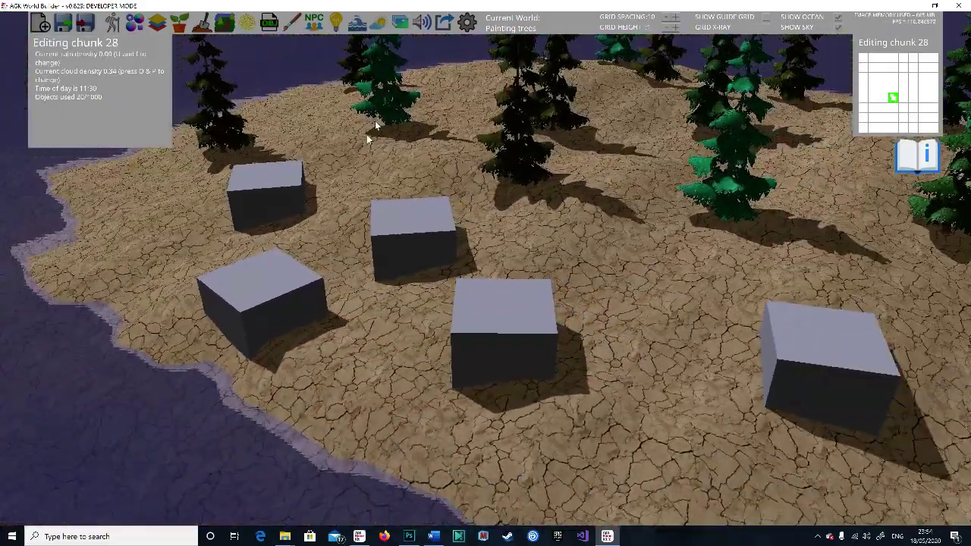
Add the putrid wood, wood_old and burned wood2 large images from the Wood folder to the world's image library.
click(401, 23)
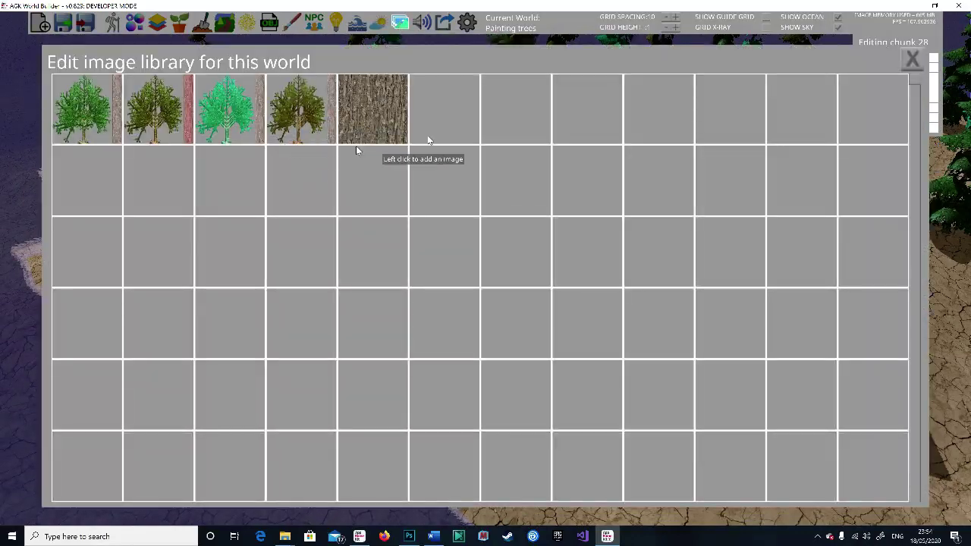
click(465, 114)
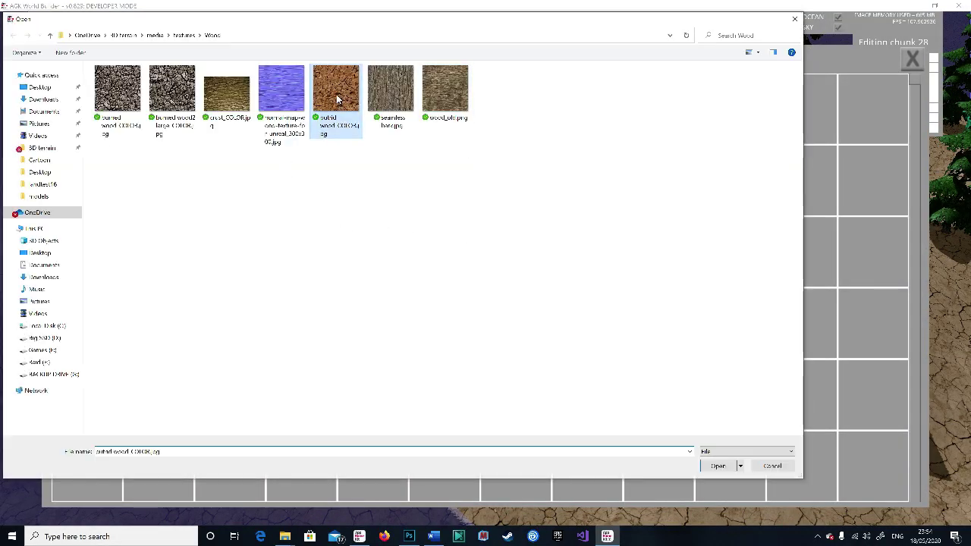
double_click(338, 99)
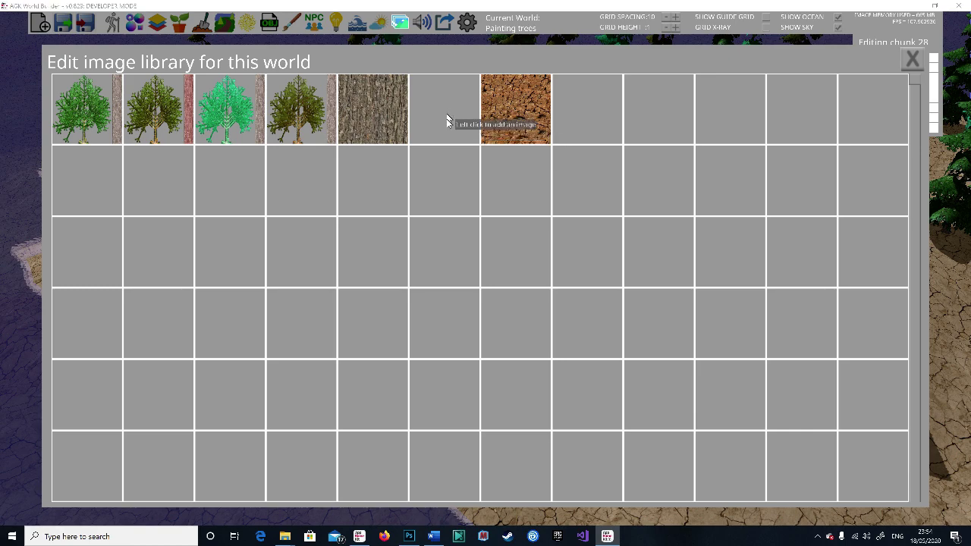
click(447, 118)
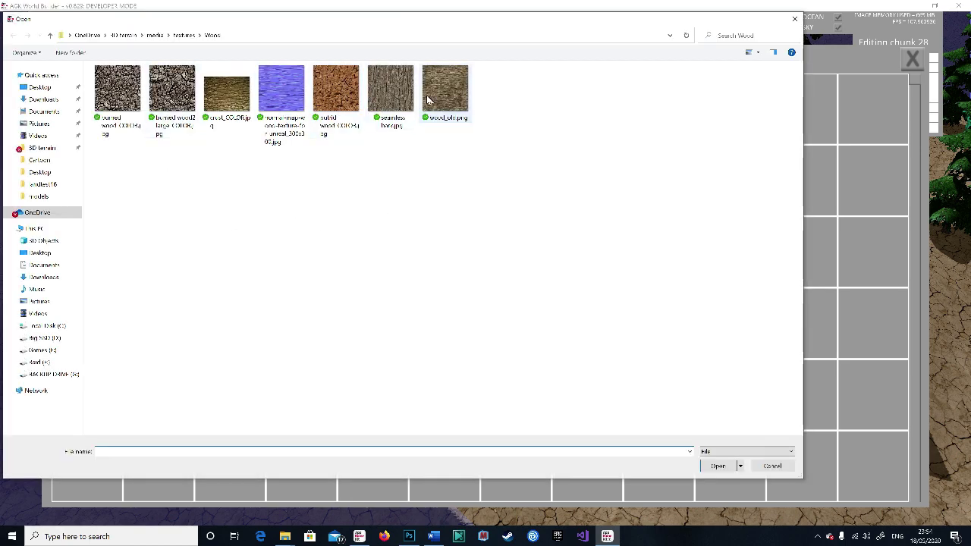
double_click(452, 103)
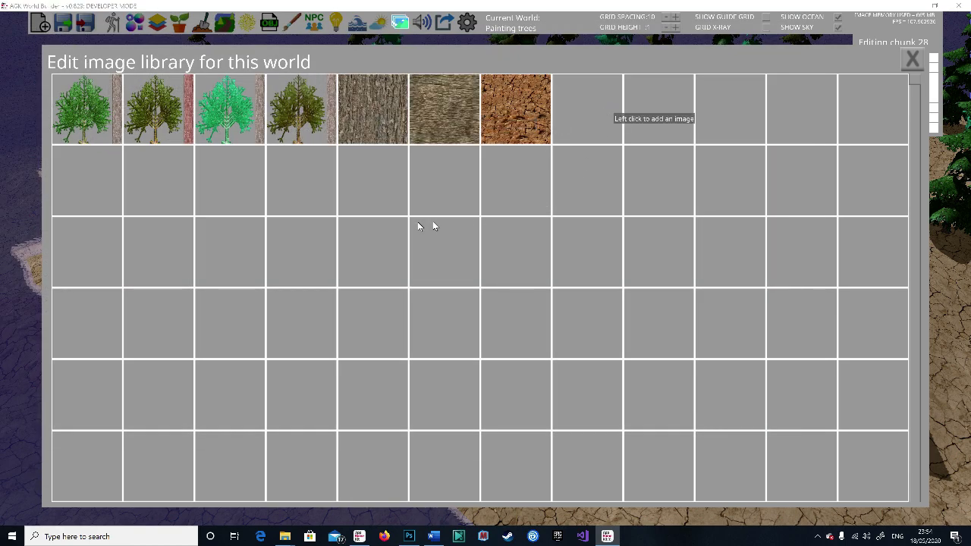
click(433, 225)
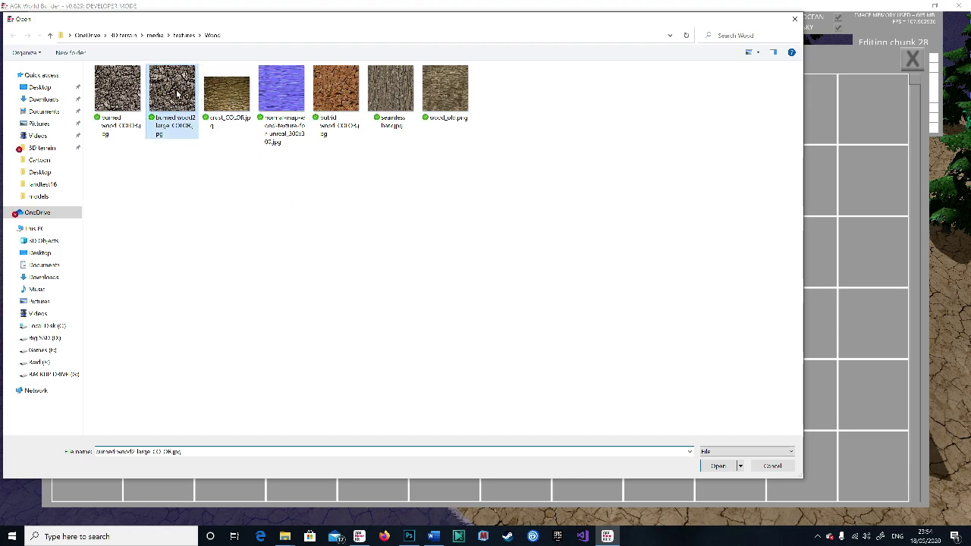
double_click(174, 91)
click(912, 59)
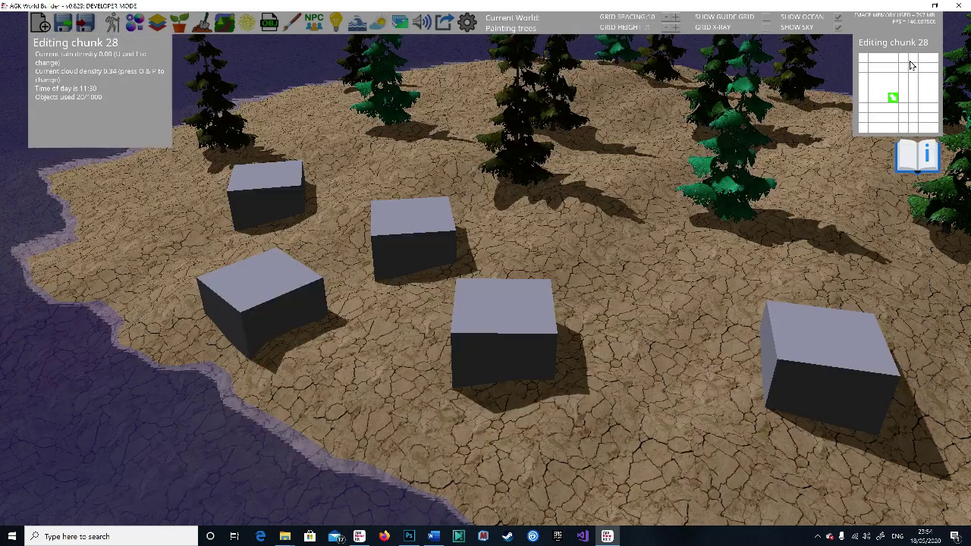
In object mode, texture the box nearest the water with the burned wood image and switch to placement mode.
click(269, 35)
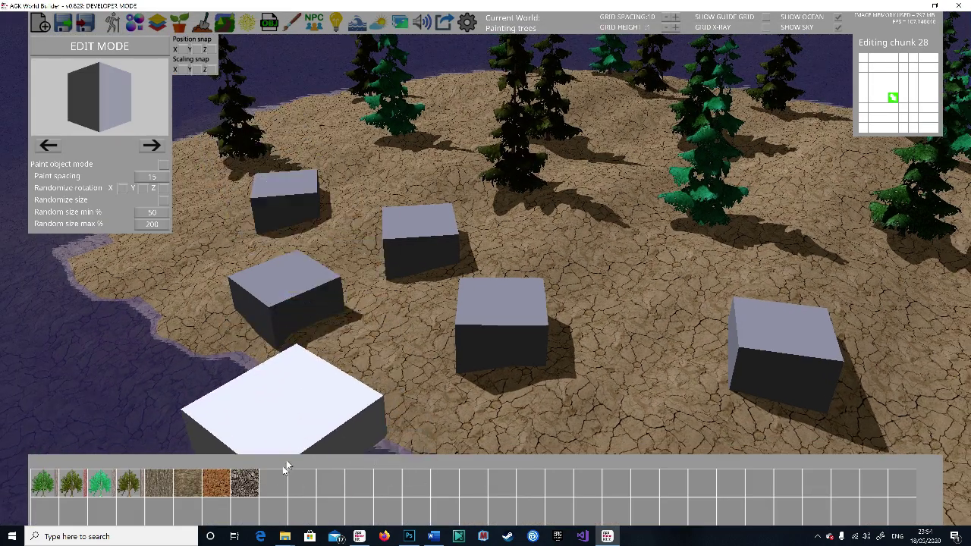
drag(246, 486, 287, 308)
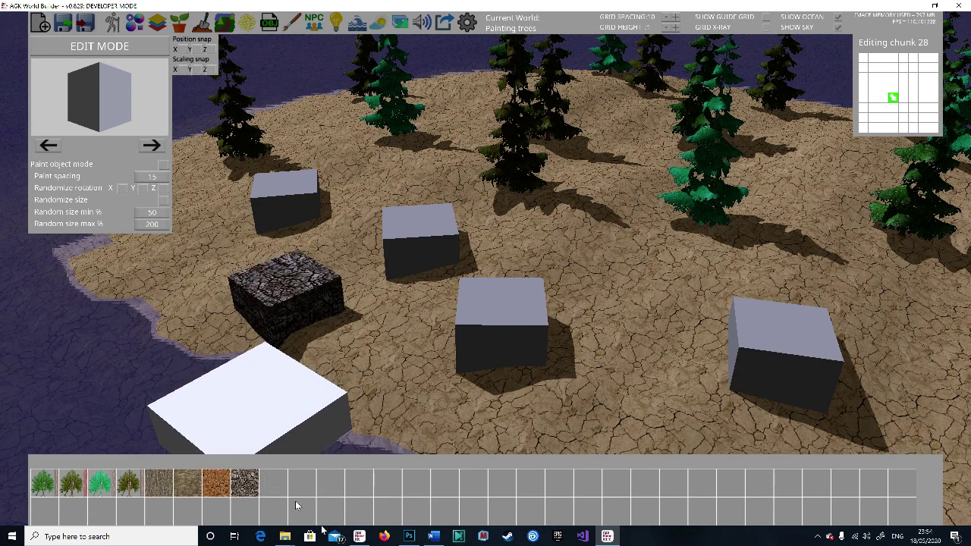
click(118, 47)
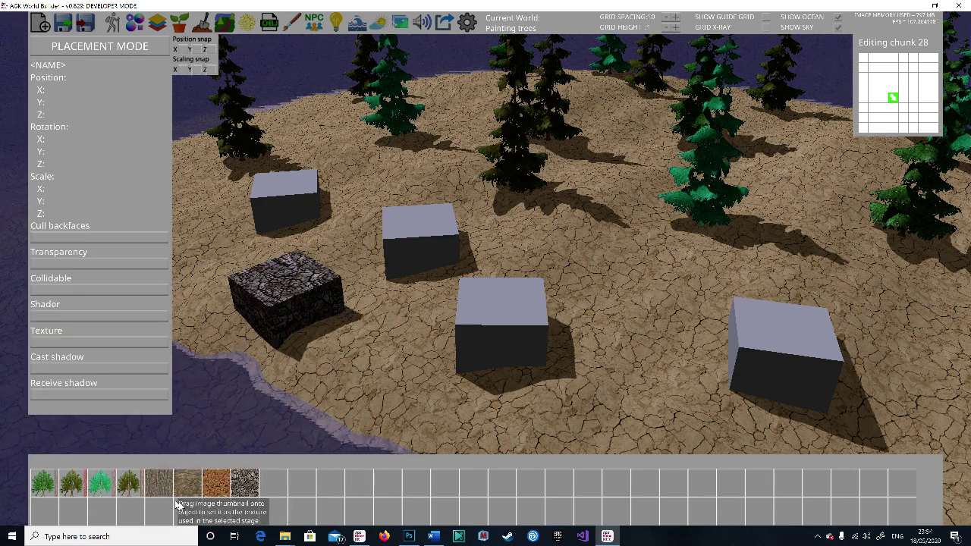
Texture the remaining four boxes with the seamless bark, wood_old, putrid wood and burned wood images.
drag(165, 486, 291, 185)
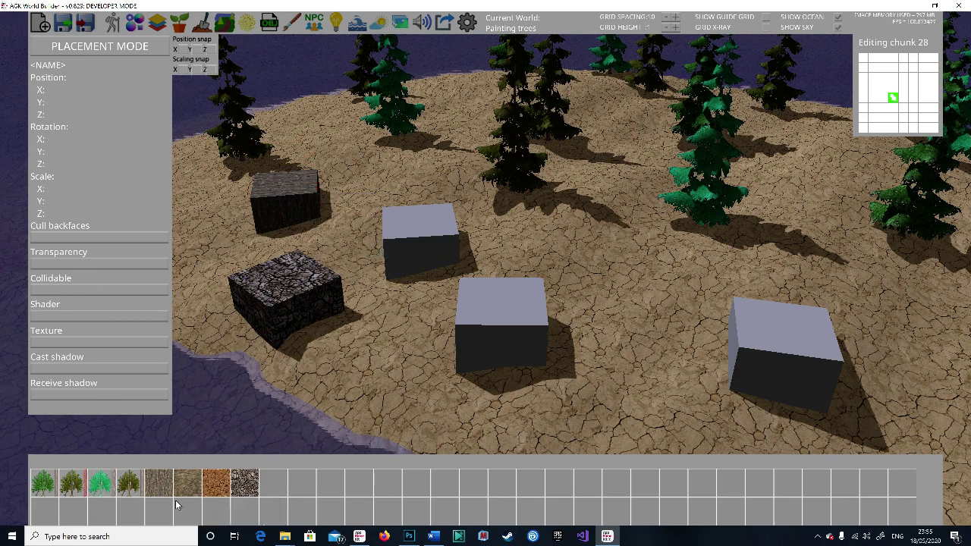
drag(457, 243, 431, 220)
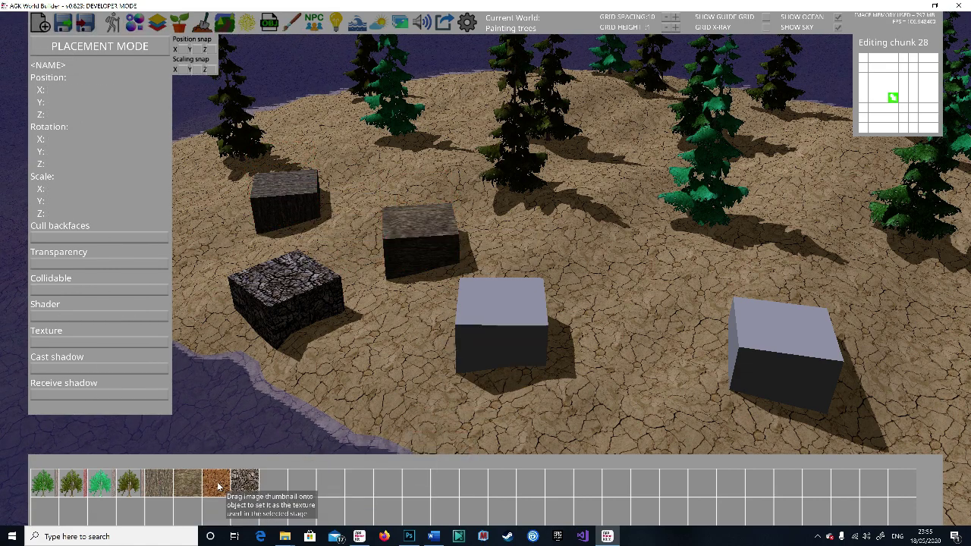
drag(218, 483, 524, 292)
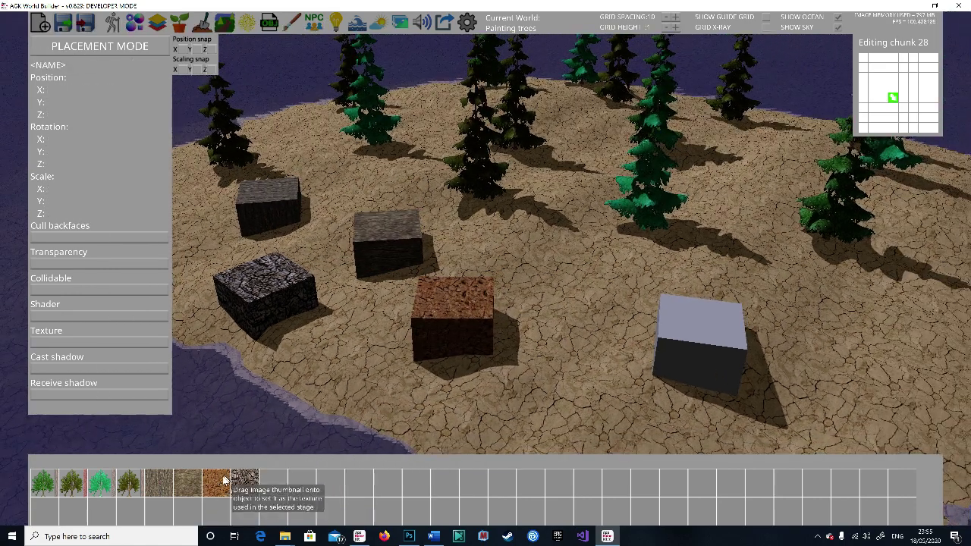
drag(241, 485, 721, 333)
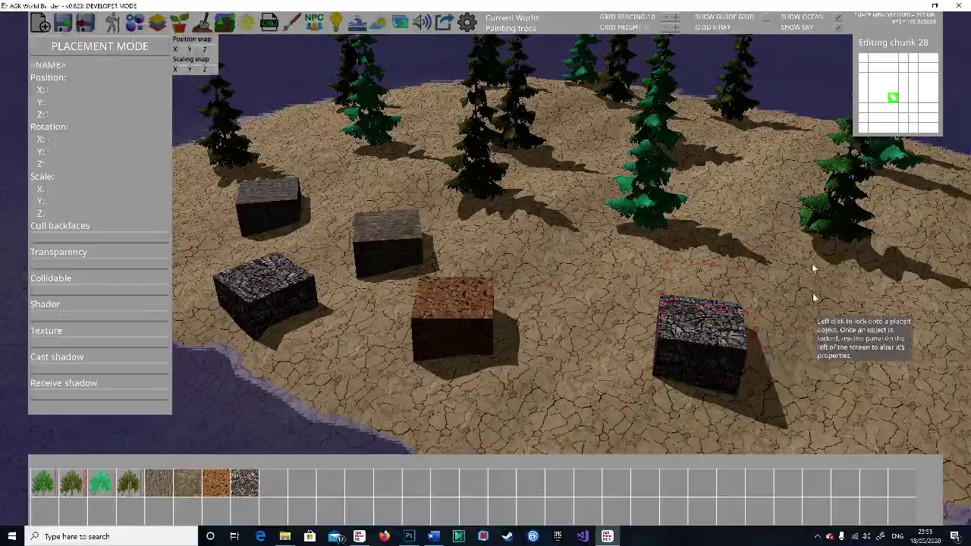
Leave object mode and look over the textured boxes and trees from around the island.
click(269, 24)
key(w)
key(d)
right_drag(710, 205, 386, 196)
key(s)
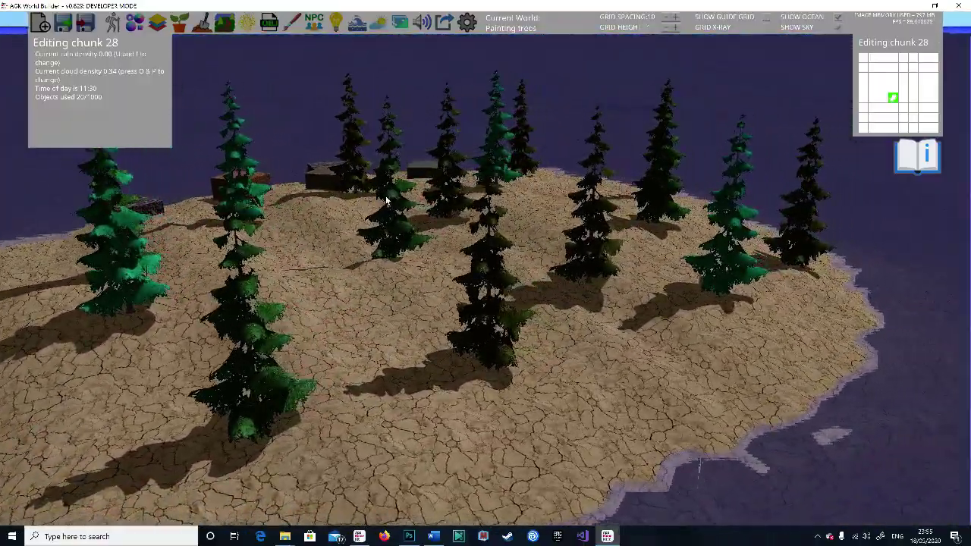